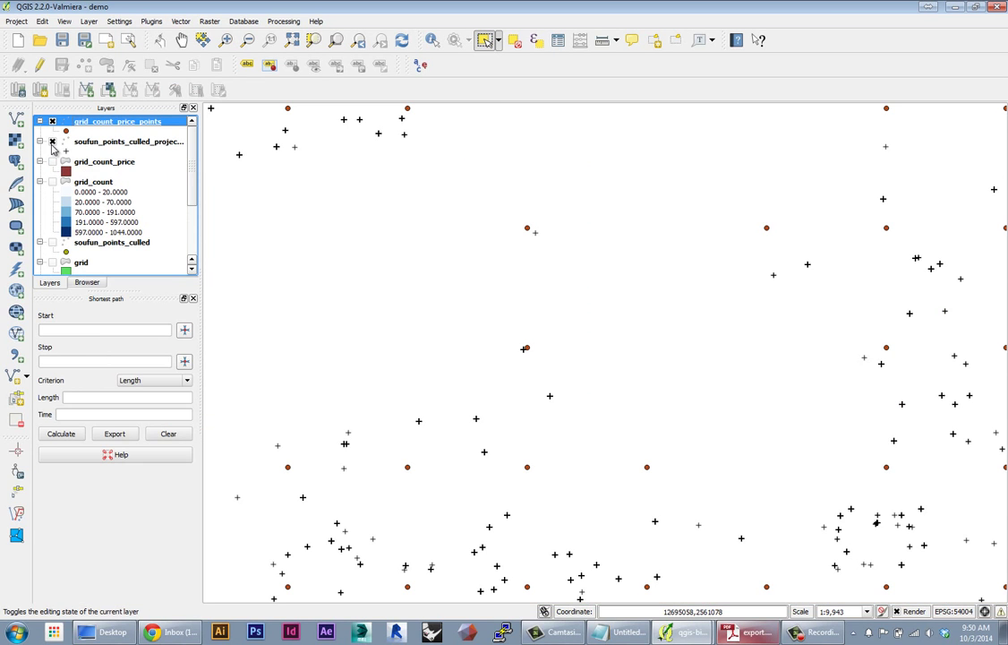
# Hide the soufun_points_culled_projected layer and recentre the map on the grid price points.
pyautogui.click(52, 142)
pyautogui.scroll(-5, 344, 241)
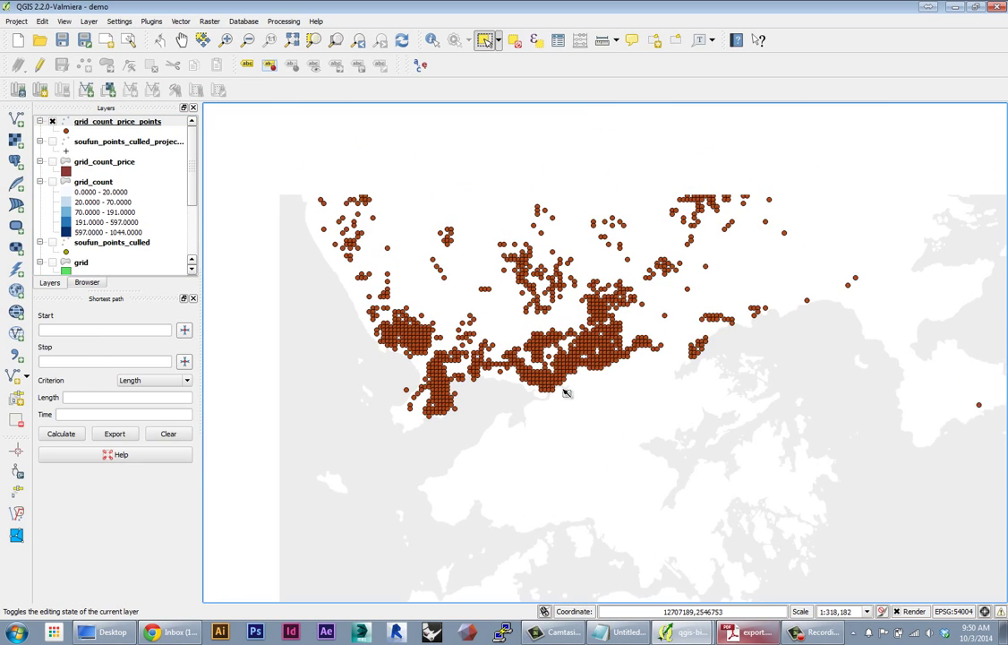
pyautogui.scroll(1, 566, 392)
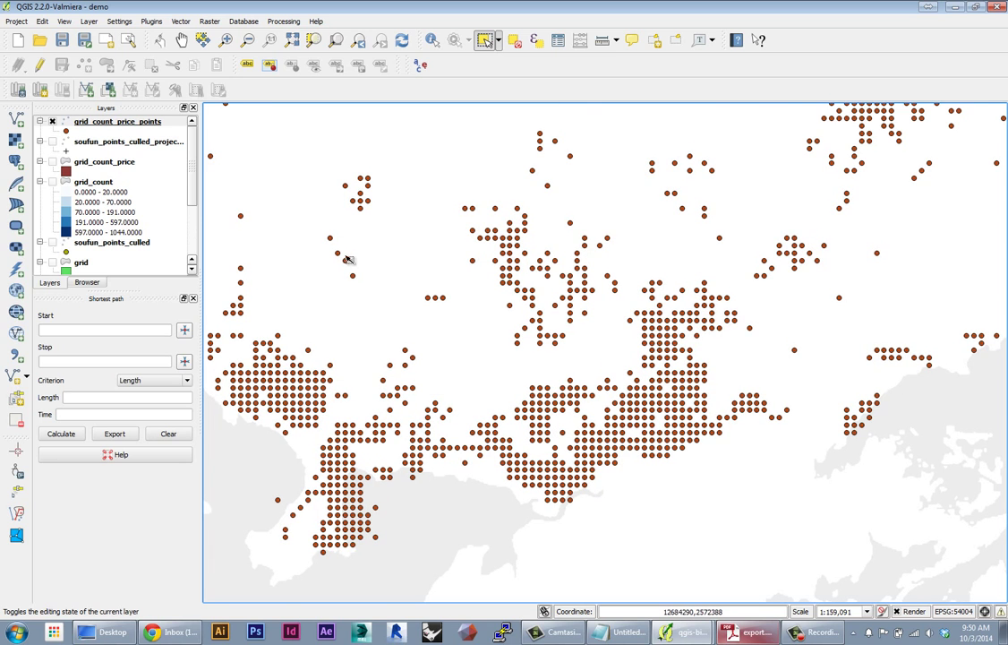
pyautogui.moveTo(333, 281); pyautogui.dragTo(366, 284)
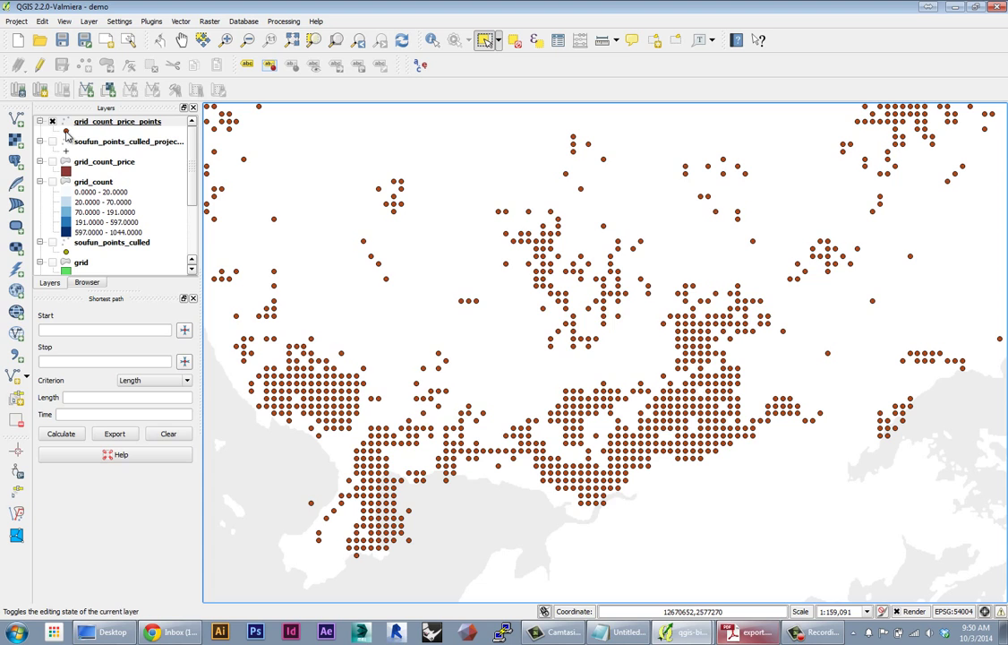
# Switch grid_count_price_points' symbology to a Graduated renderer using the MEANprice_ column.
pyautogui.doubleClick(66, 131)
pyautogui.click(237, 197)
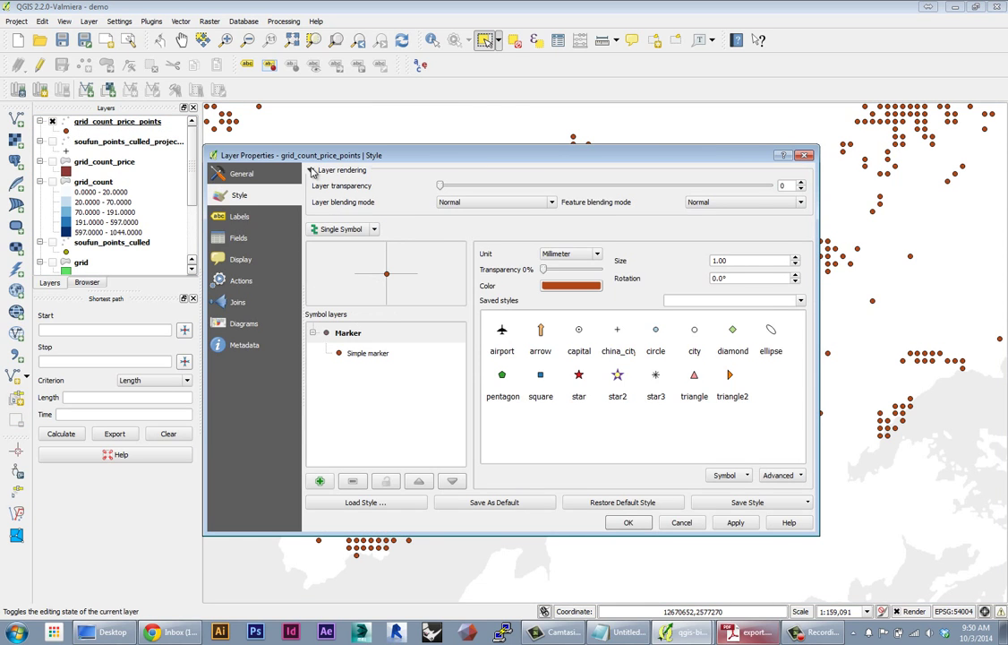
pyautogui.moveTo(276, 150); pyautogui.dragTo(284, 192)
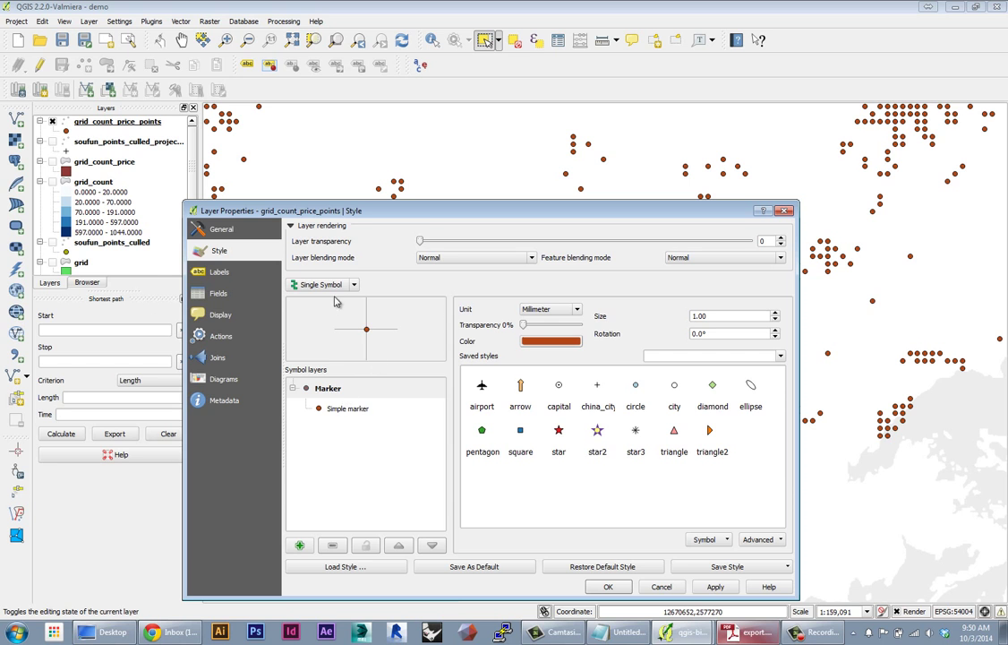
pyautogui.moveTo(376, 220); pyautogui.dragTo(712, 182)
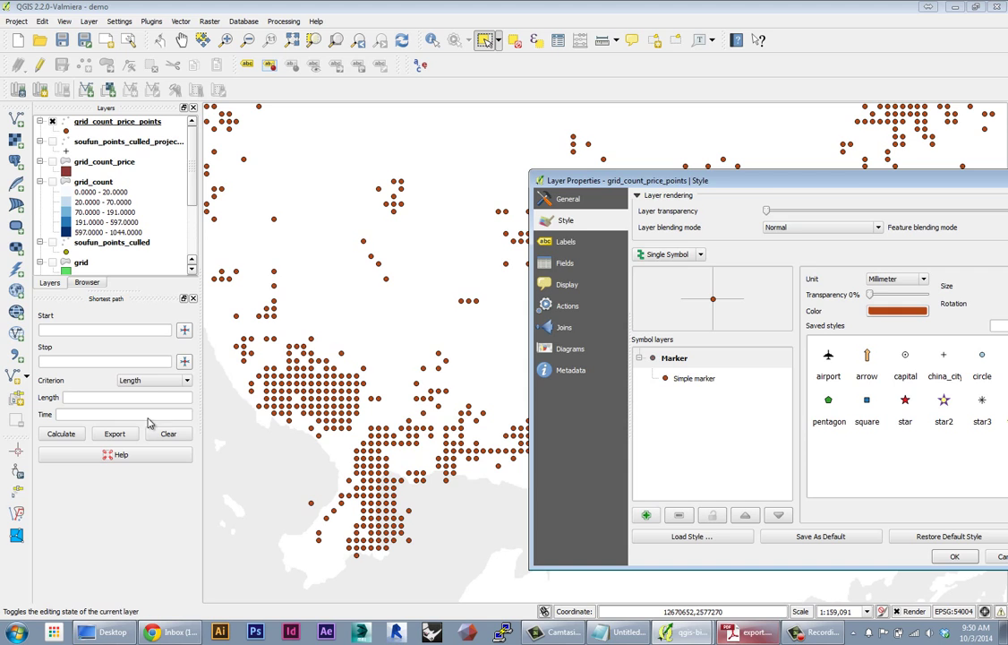
pyautogui.moveTo(775, 175); pyautogui.dragTo(627, 177)
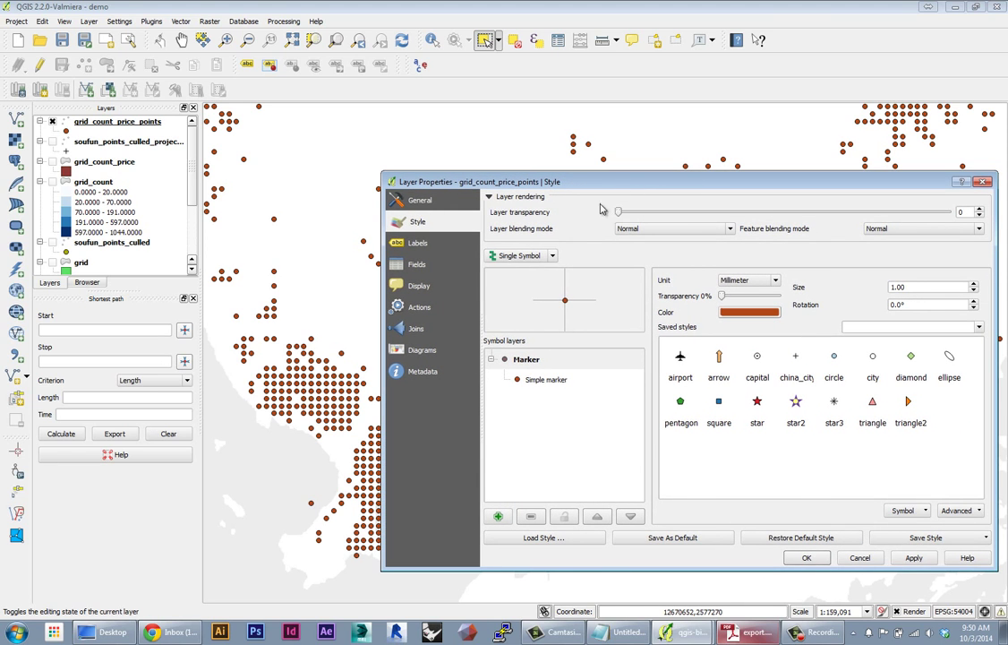
pyautogui.click(521, 256)
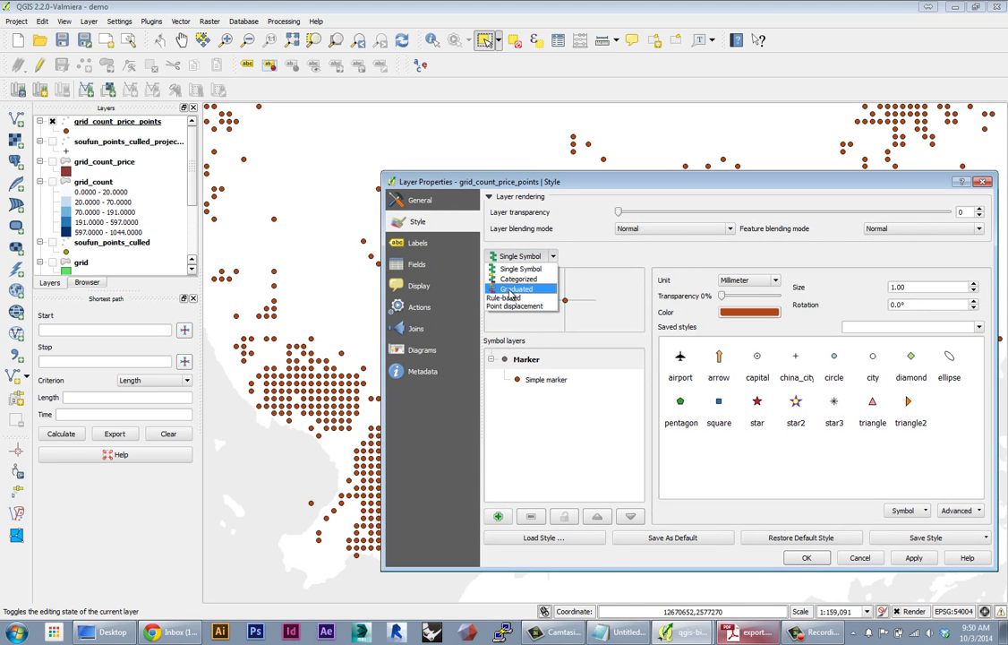
pyautogui.click(509, 290)
pyautogui.moveTo(572, 180); pyautogui.dragTo(549, 205)
pyautogui.click(627, 292)
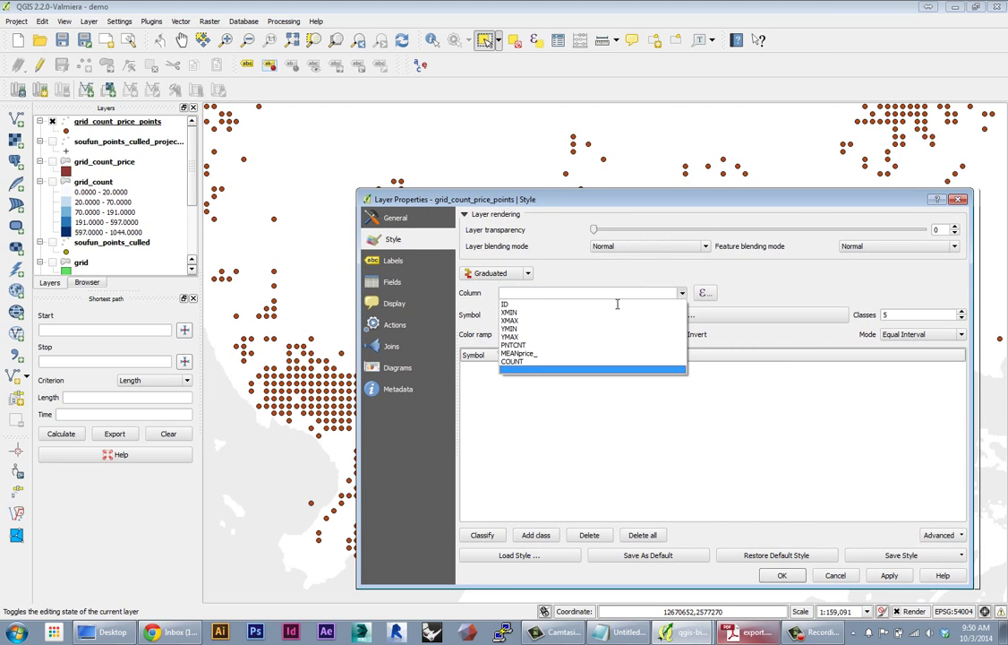
pyautogui.click(516, 353)
pyautogui.moveTo(537, 198); pyautogui.dragTo(212, 179)
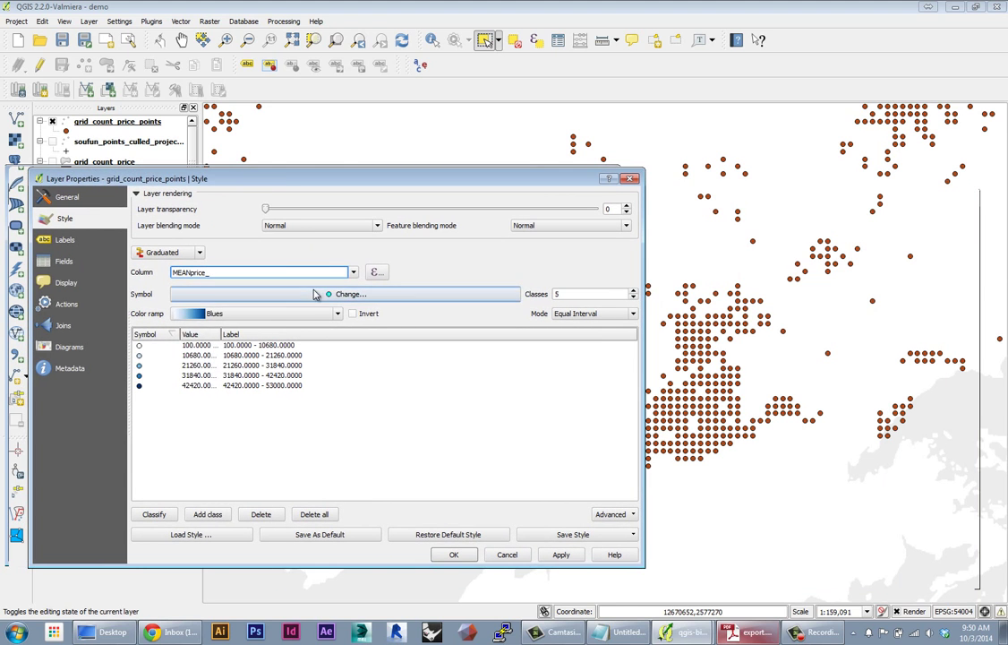
# Set the base marker's outline style to No Pen.
pyautogui.click(315, 294)
pyautogui.click(240, 369)
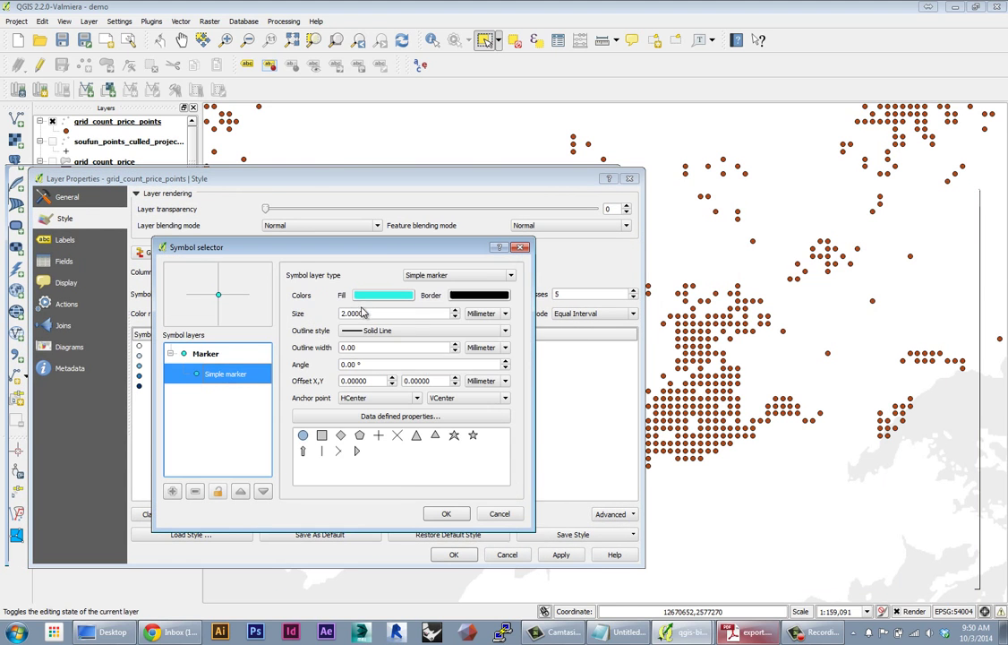
pyautogui.click(382, 331)
pyautogui.click(376, 343)
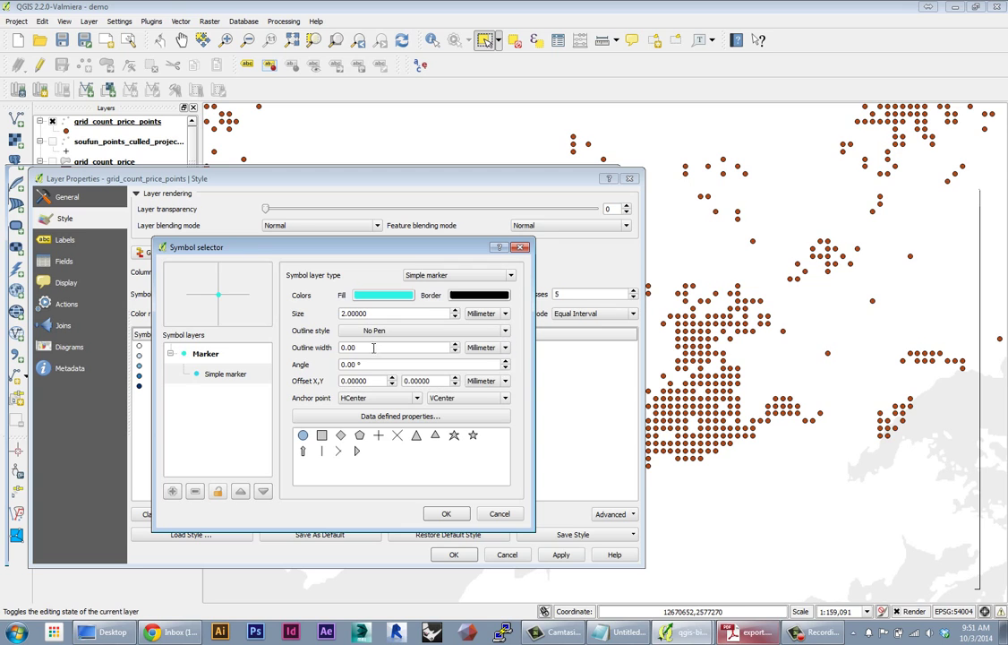
pyautogui.click(445, 513)
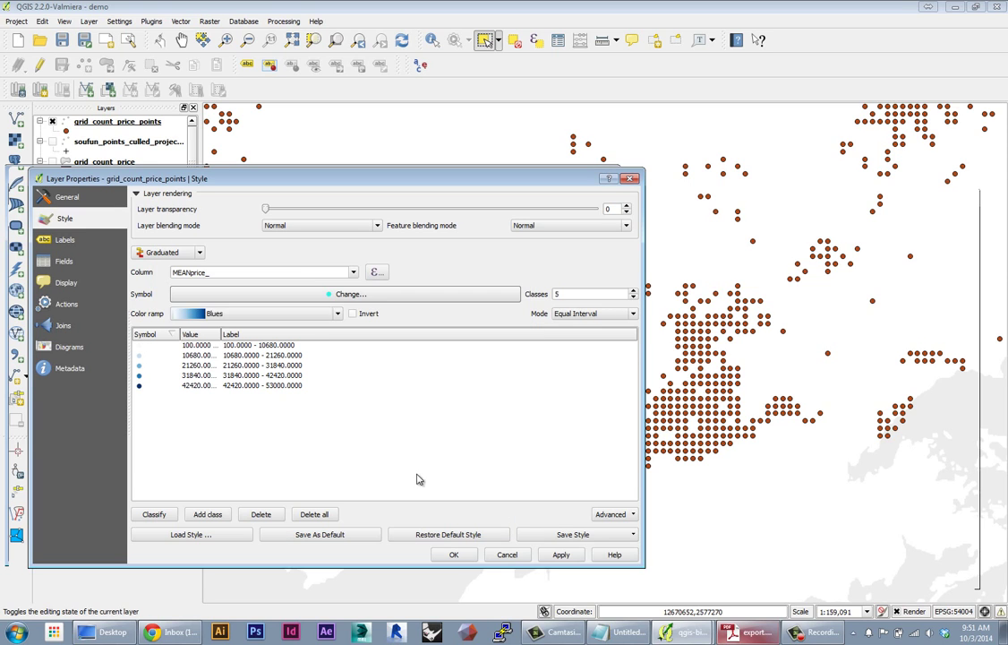
# Apply an inverted RdYlGn colour ramp with Quantile (Equal Count) classification.
pyautogui.click(338, 314)
pyautogui.moveTo(338, 330); pyautogui.dragTo(338, 387)
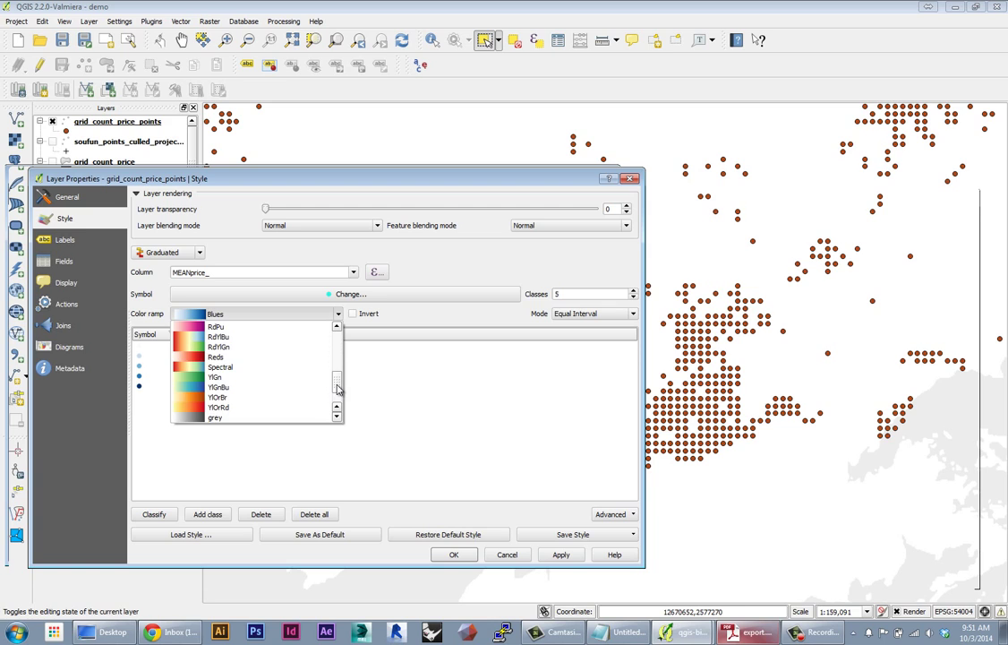
pyautogui.click(224, 347)
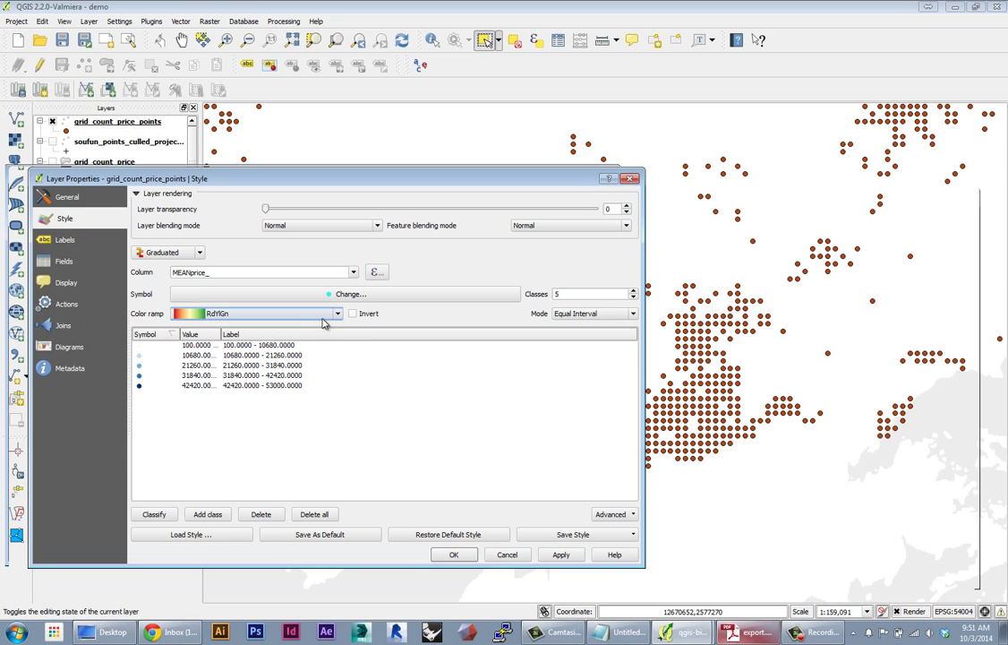
pyautogui.click(352, 313)
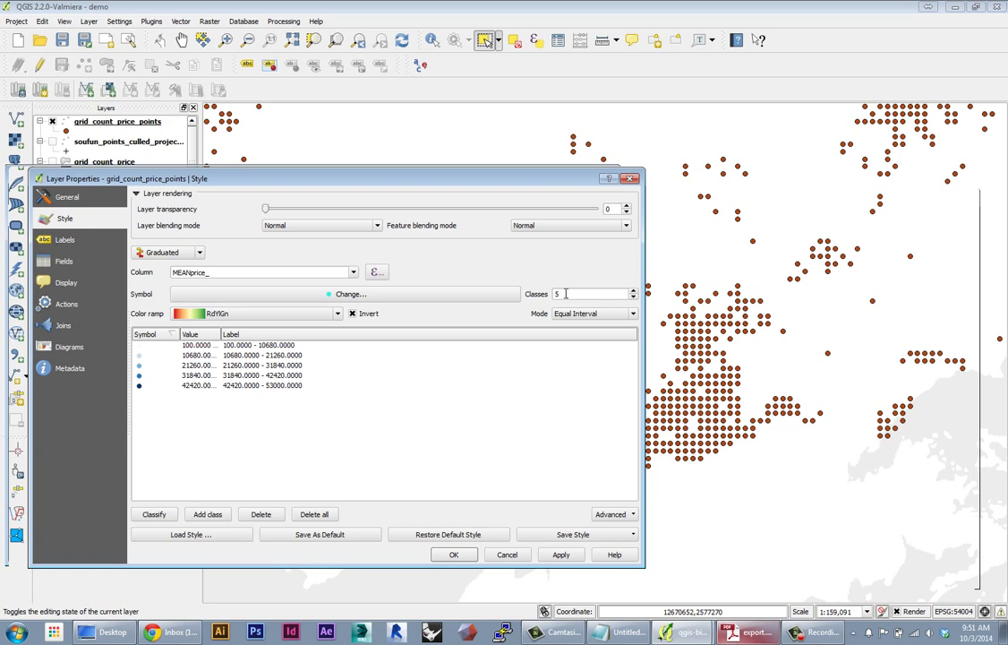
pyautogui.click(632, 314)
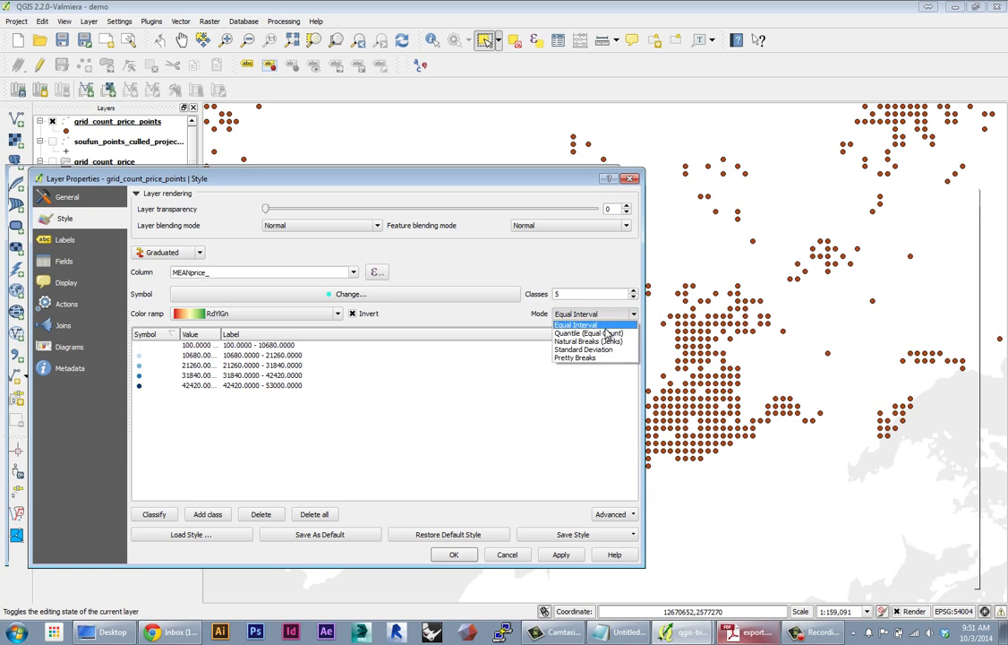
pyautogui.click(578, 337)
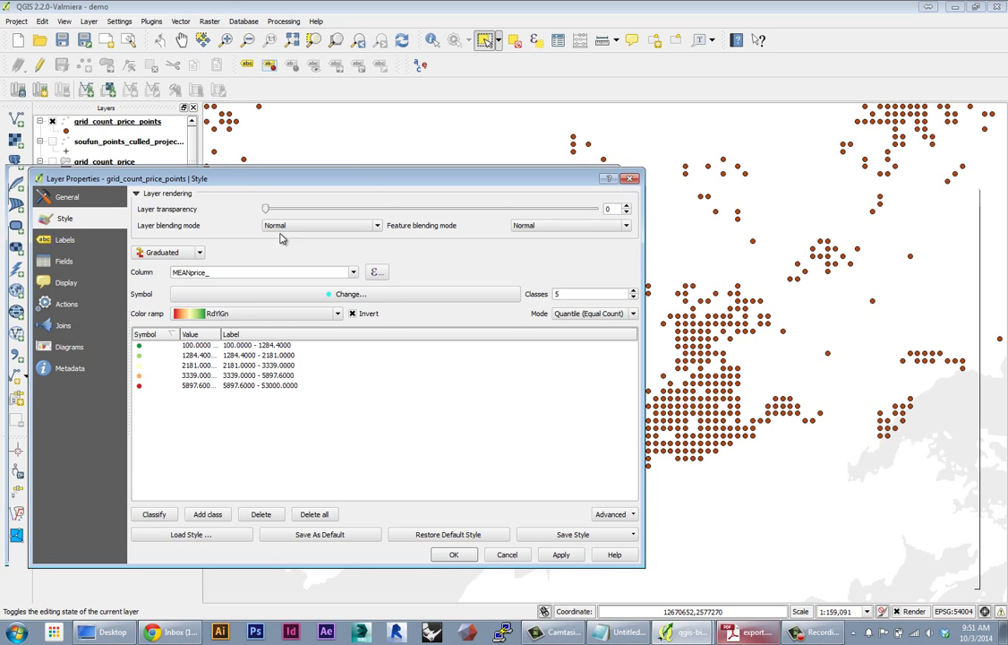
pyautogui.moveTo(356, 171); pyautogui.dragTo(349, 164)
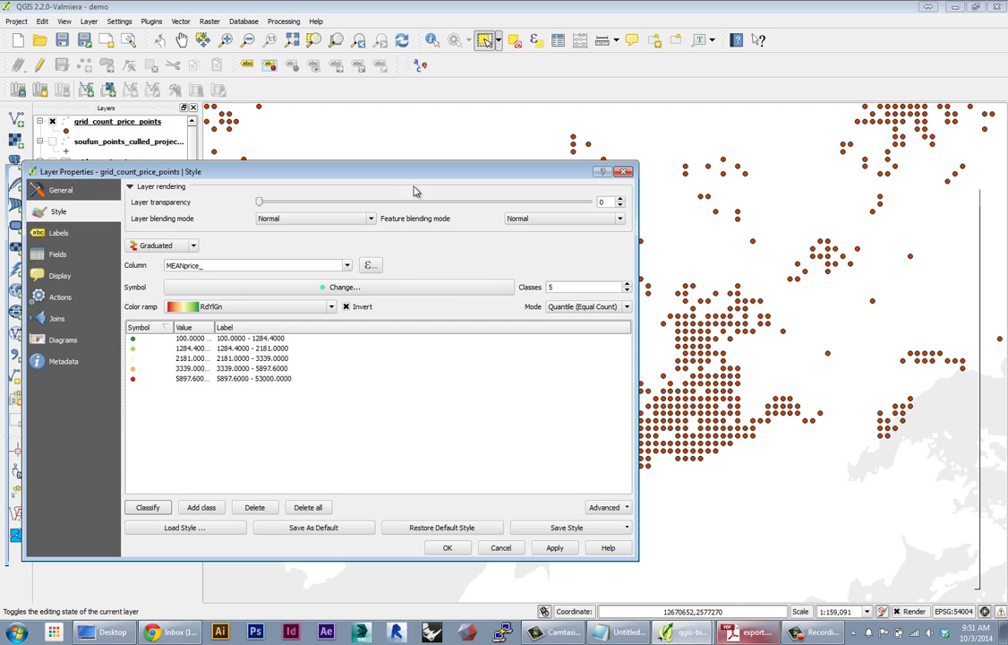
pyautogui.moveTo(421, 179); pyautogui.dragTo(372, 186)
pyautogui.click(476, 532)
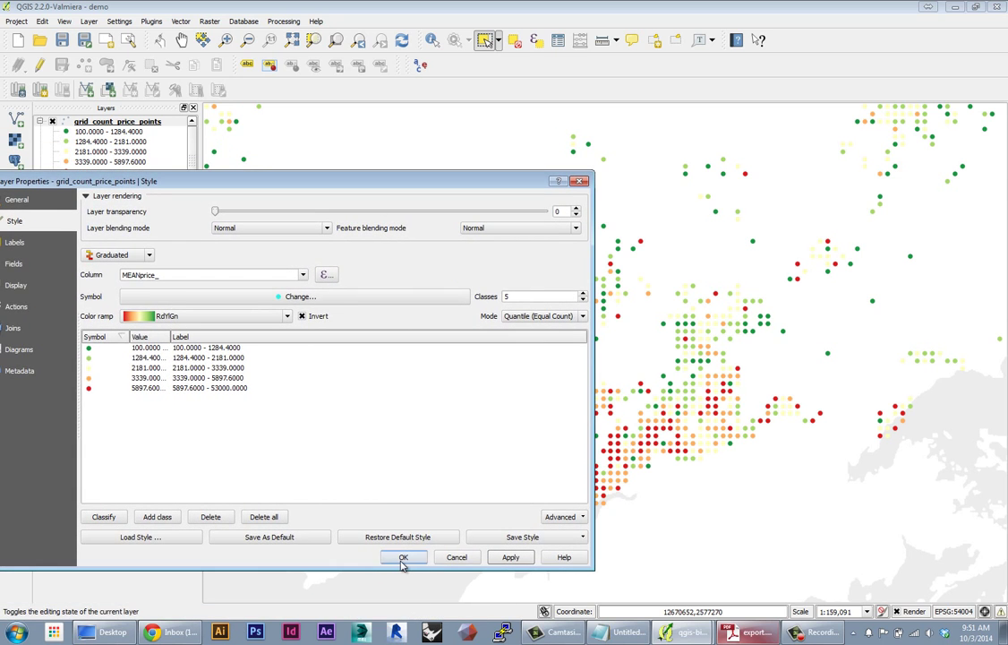
# Close the properties and zoom to about 1:159,091 over the coastal cluster of coloured points.
pyautogui.click(399, 553)
pyautogui.scroll(-1, 587, 400)
pyautogui.scroll(1, 298, 418)
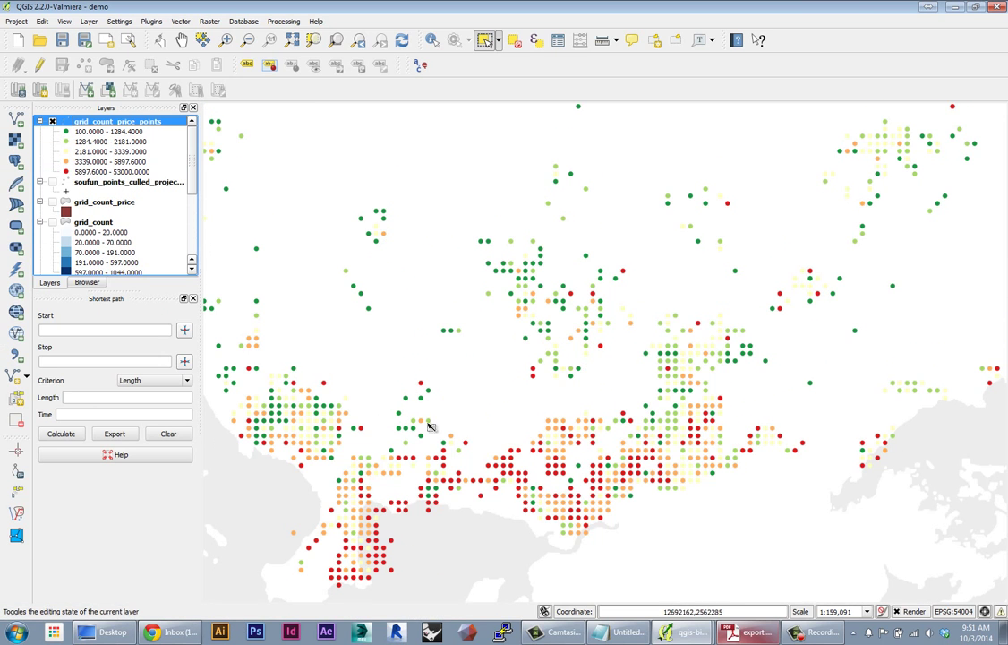
pyautogui.scroll(-1, 298, 418)
pyautogui.moveTo(298, 418); pyautogui.dragTo(405, 459)
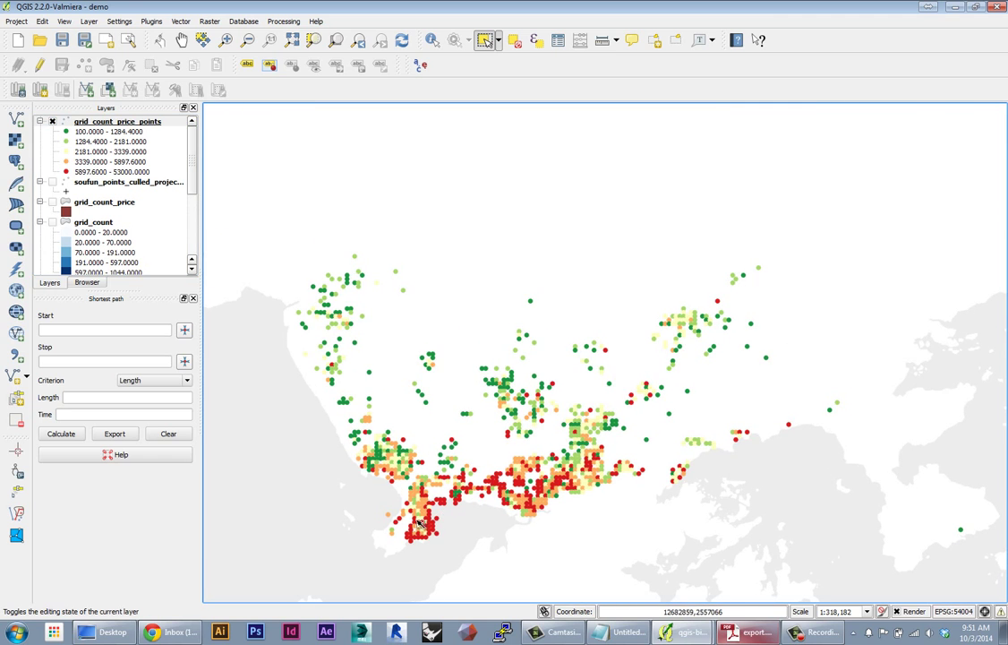
pyautogui.scroll(1, 395, 522)
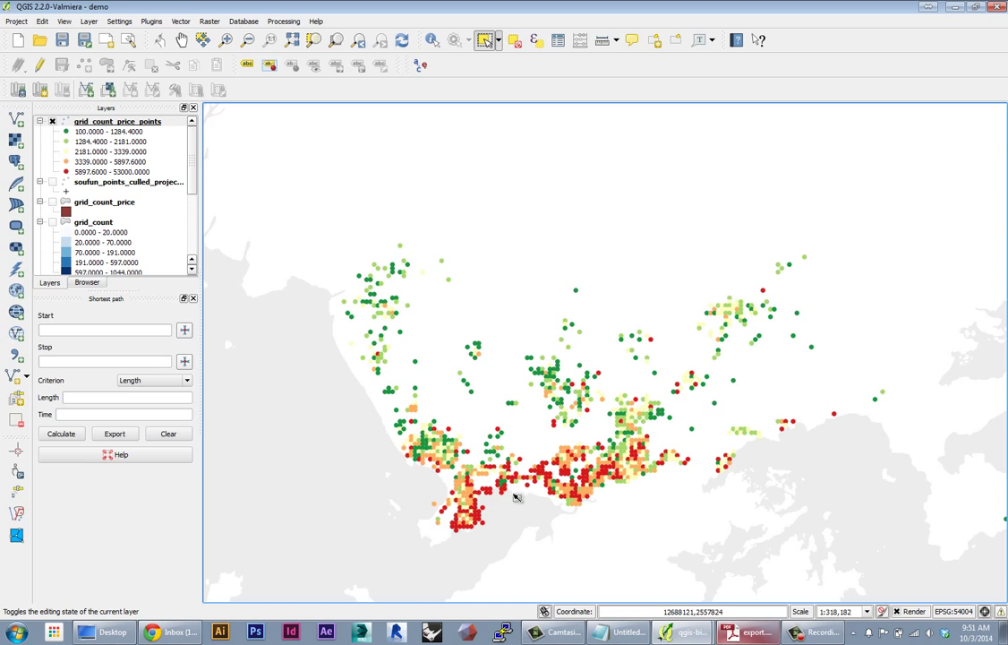
pyautogui.scroll(-1, 483, 492)
pyautogui.scroll(1, 489, 527)
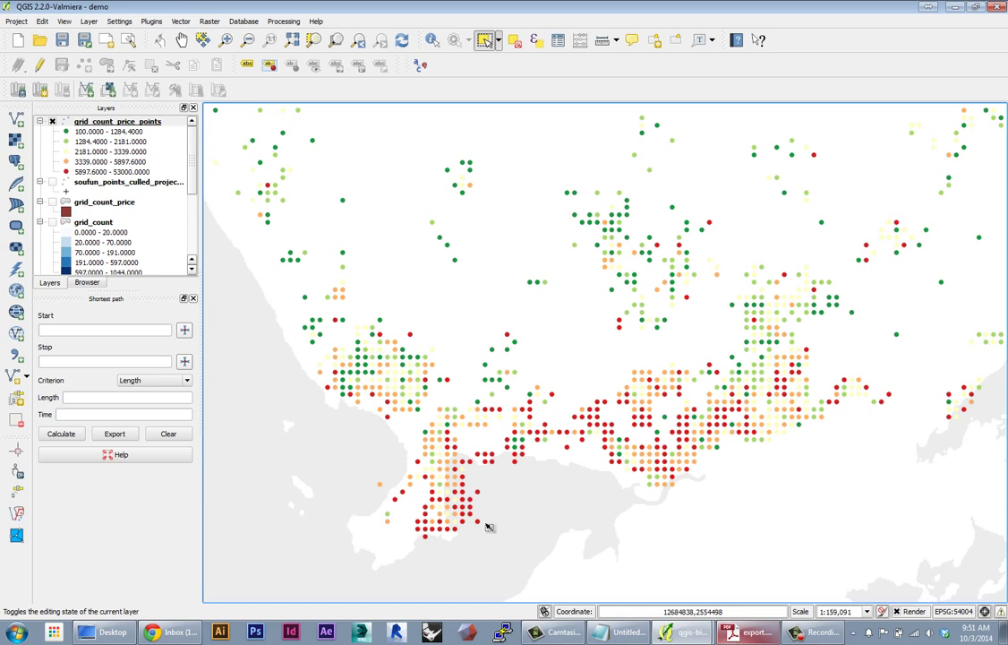
pyautogui.scroll(-1, 541, 537)
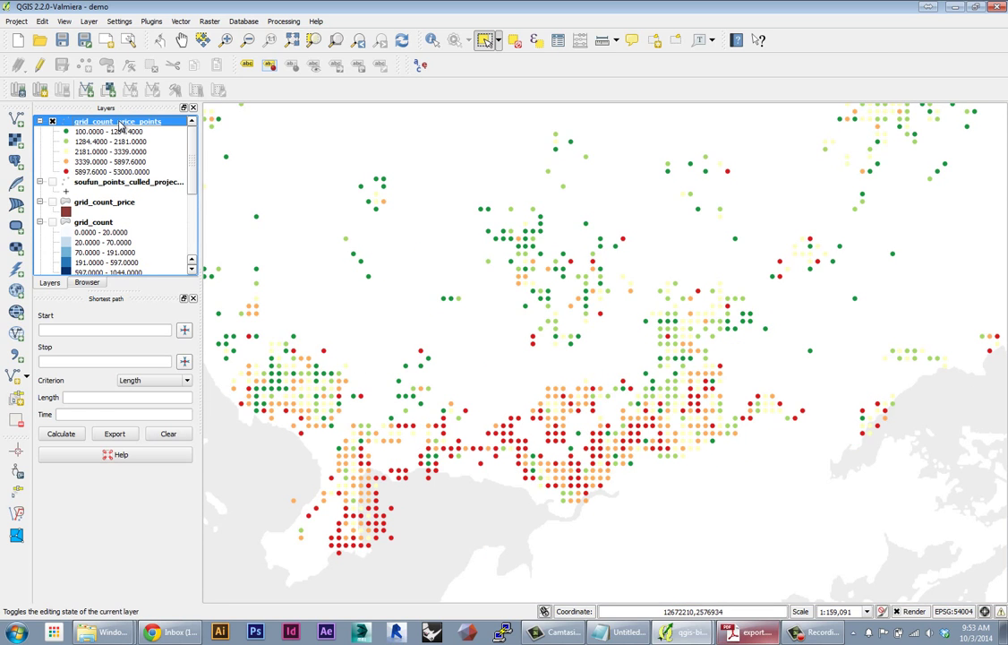
# Reopen grid_count_price_points' style properties and bring up the Advanced size scale field options.
pyautogui.doubleClick(114, 128)
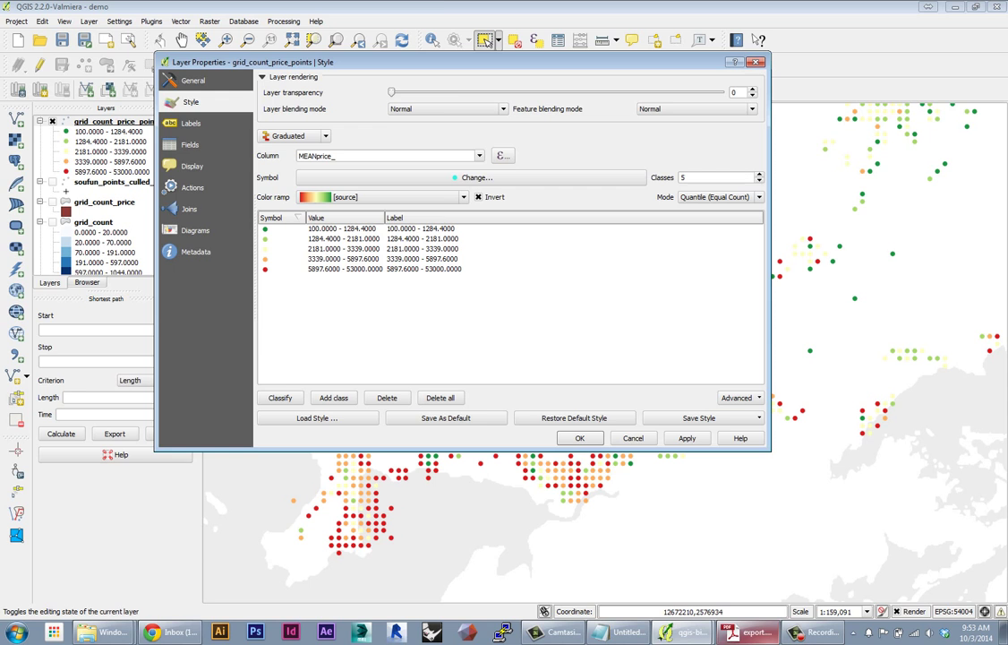
pyautogui.moveTo(456, 73); pyautogui.dragTo(387, 126)
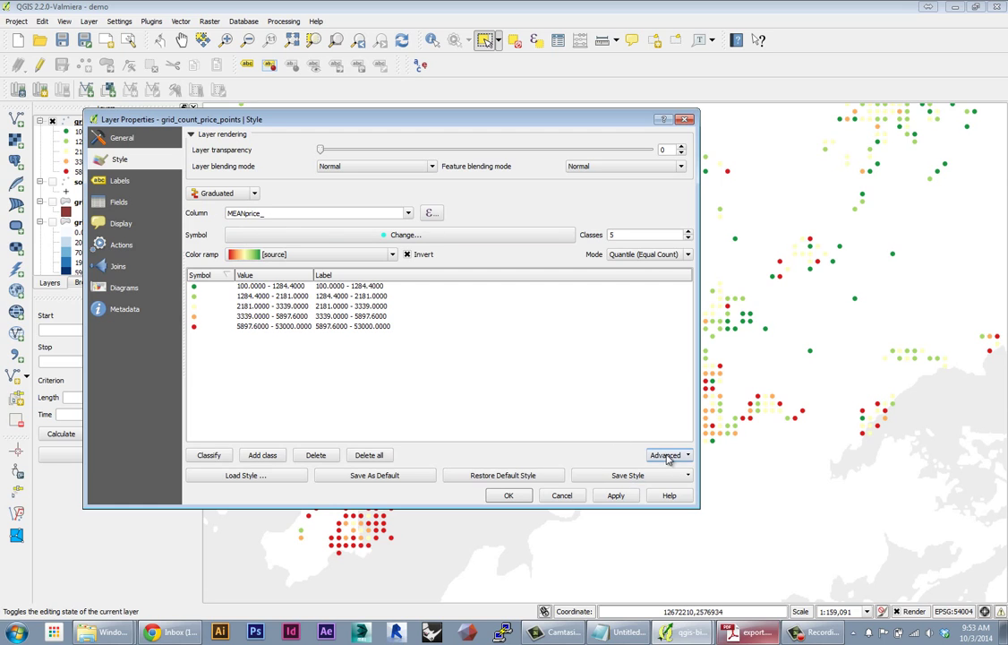
pyautogui.click(665, 457)
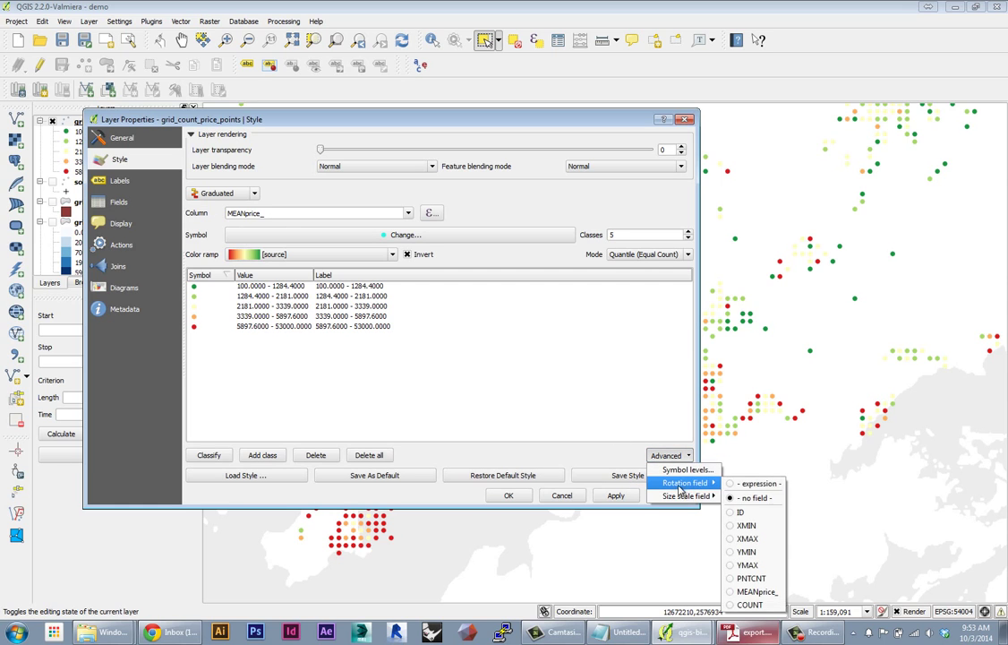
pyautogui.moveTo(673, 483)
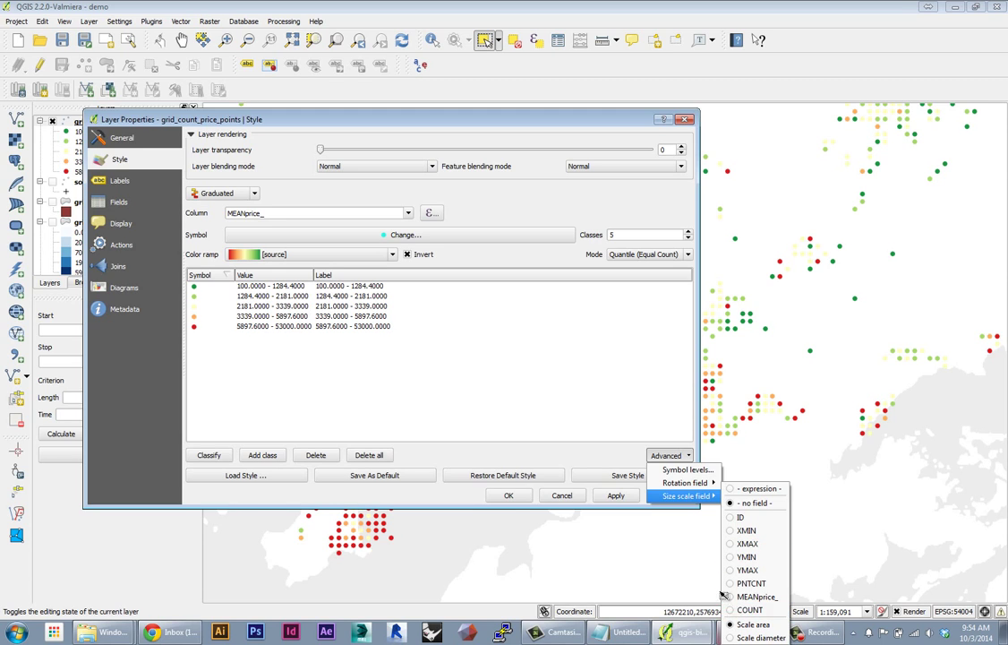
# Scale point size by the COUNT field and apply it to view the circles.
pyautogui.click(731, 611)
pyautogui.click(616, 495)
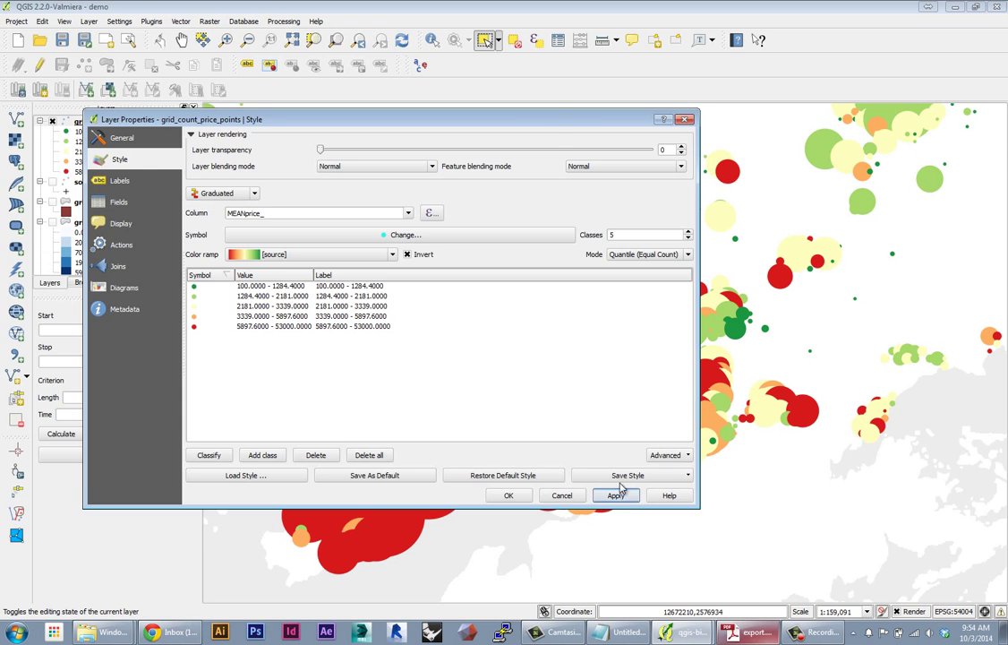
pyautogui.moveTo(543, 125); pyautogui.dragTo(102, 136)
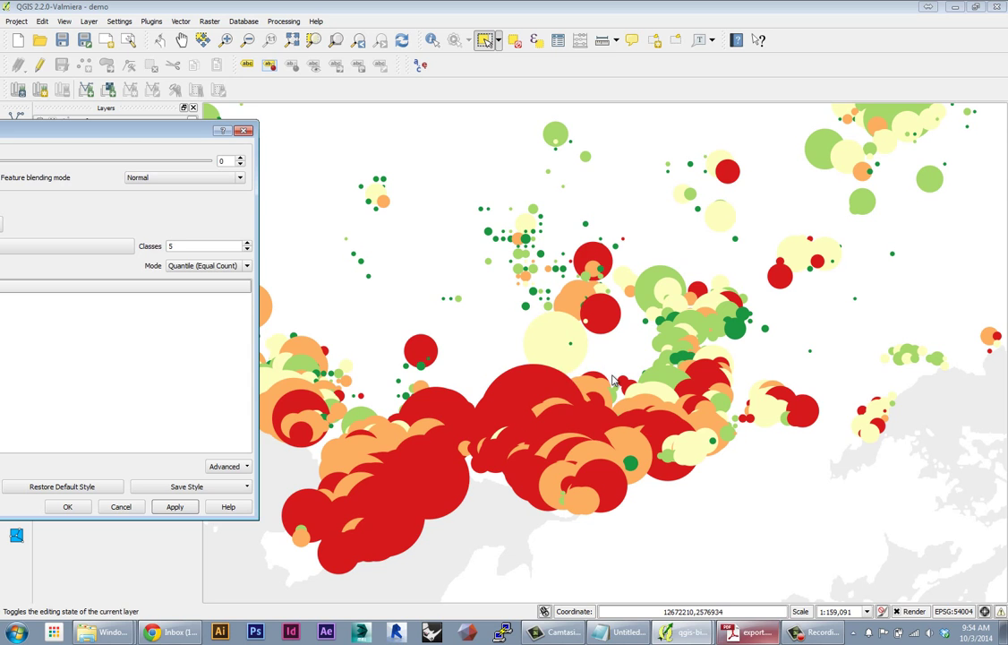
# Bring the properties back and reopen the Advanced size scale field choices.
pyautogui.moveTo(159, 139); pyautogui.dragTo(479, 139)
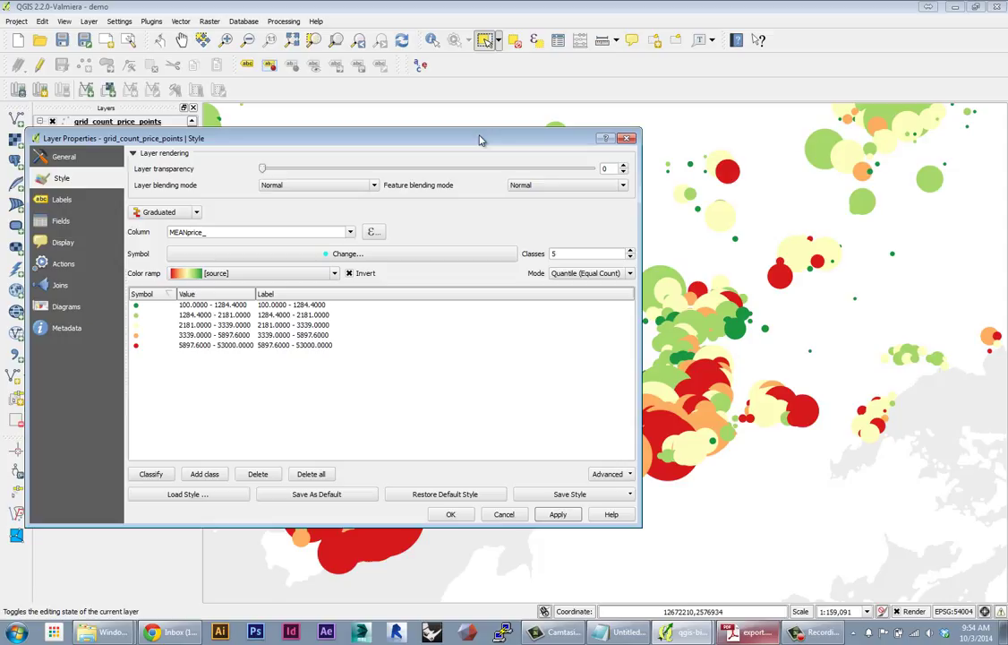
pyautogui.click(627, 475)
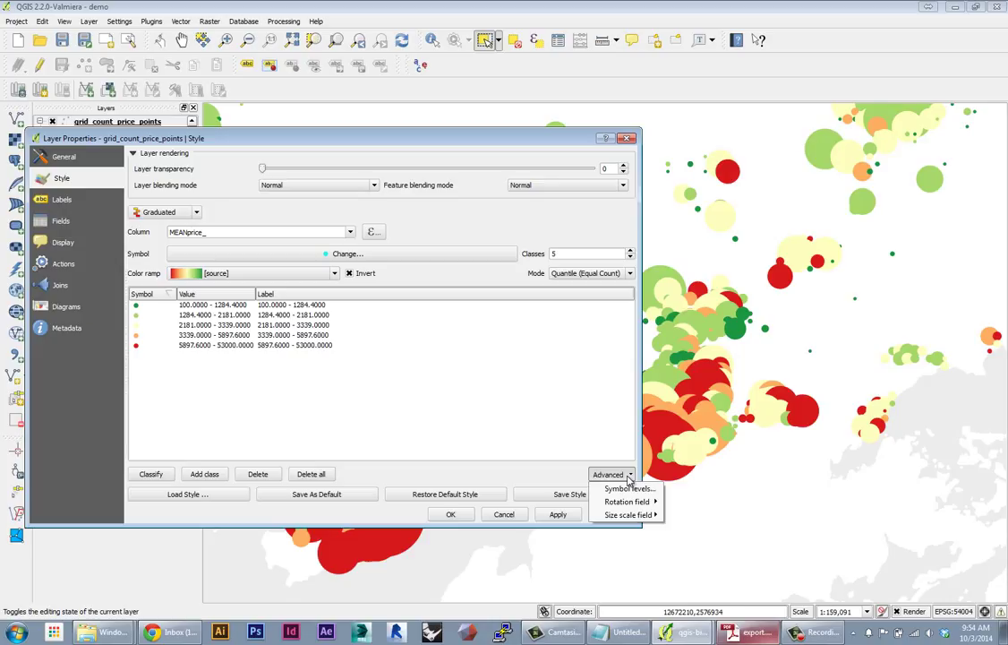
pyautogui.moveTo(635, 515)
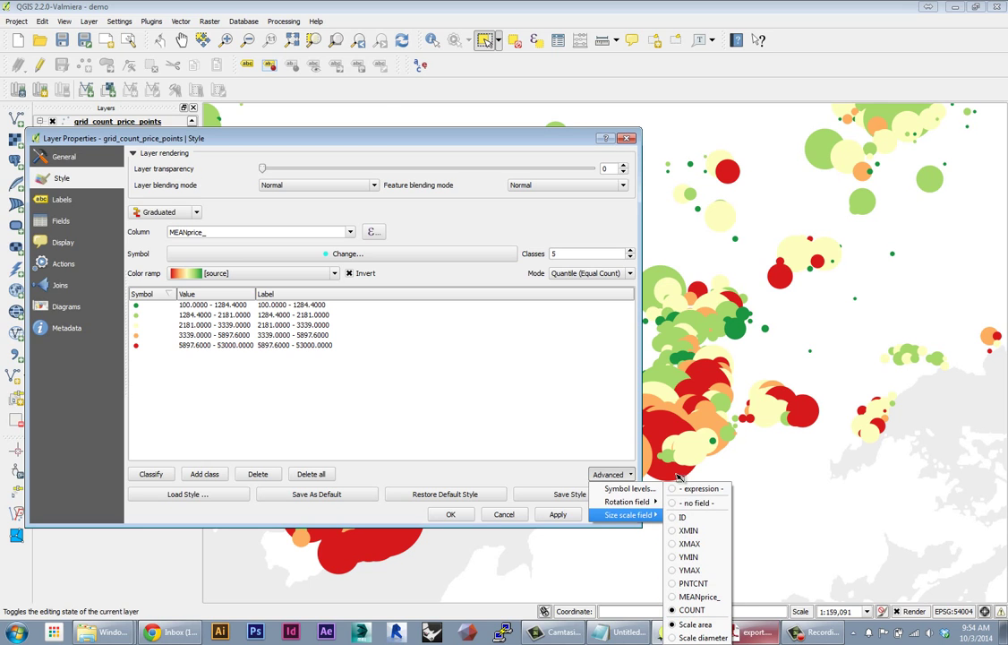
# Set the size scale to the expression "COUNT" / 2 in the expression builder.
pyautogui.click(690, 489)
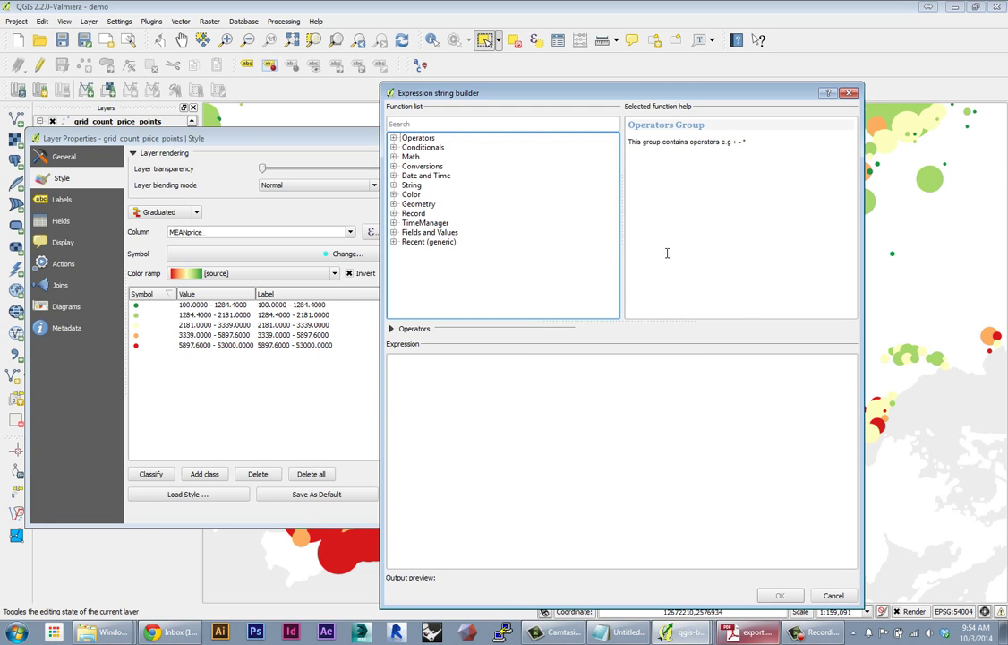
pyautogui.click(393, 233)
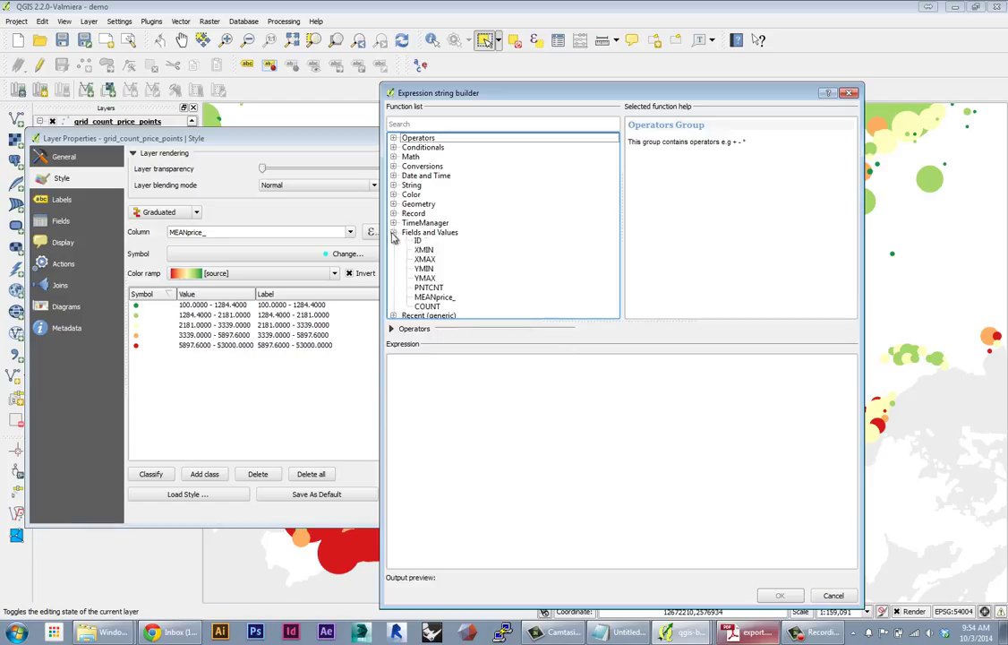
pyautogui.doubleClick(428, 298)
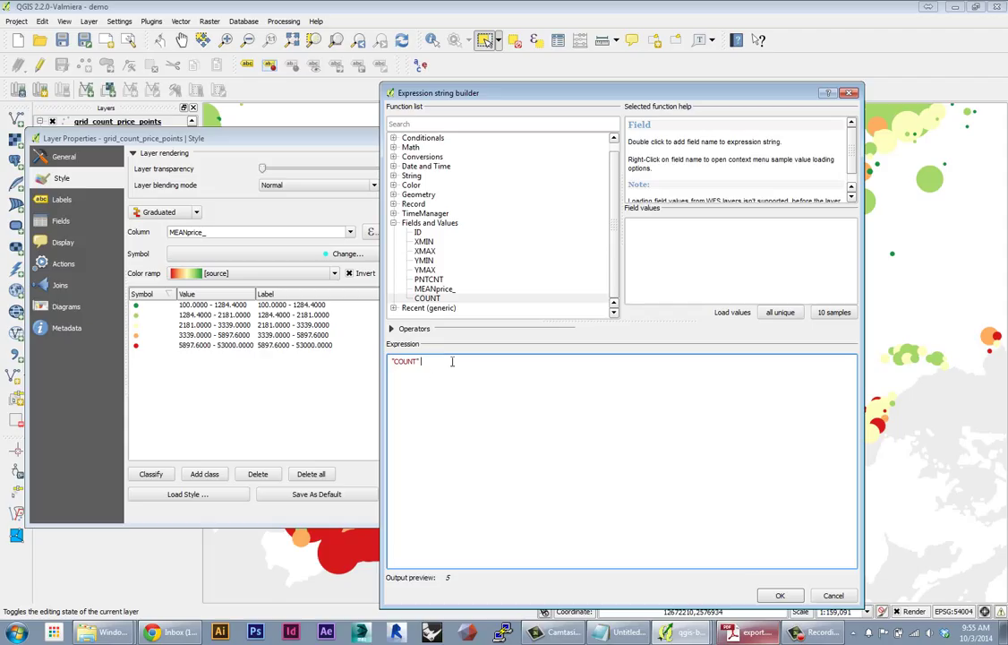
pyautogui.write('/ 2')
pyautogui.moveTo(621, 92); pyautogui.dragTo(286, 73)
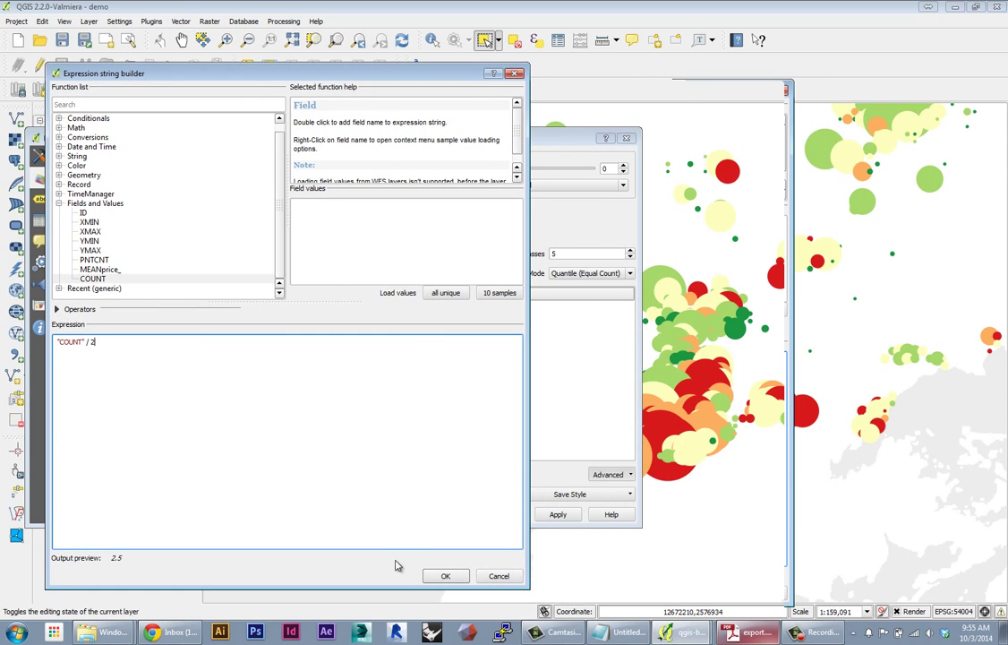
pyautogui.click(438, 579)
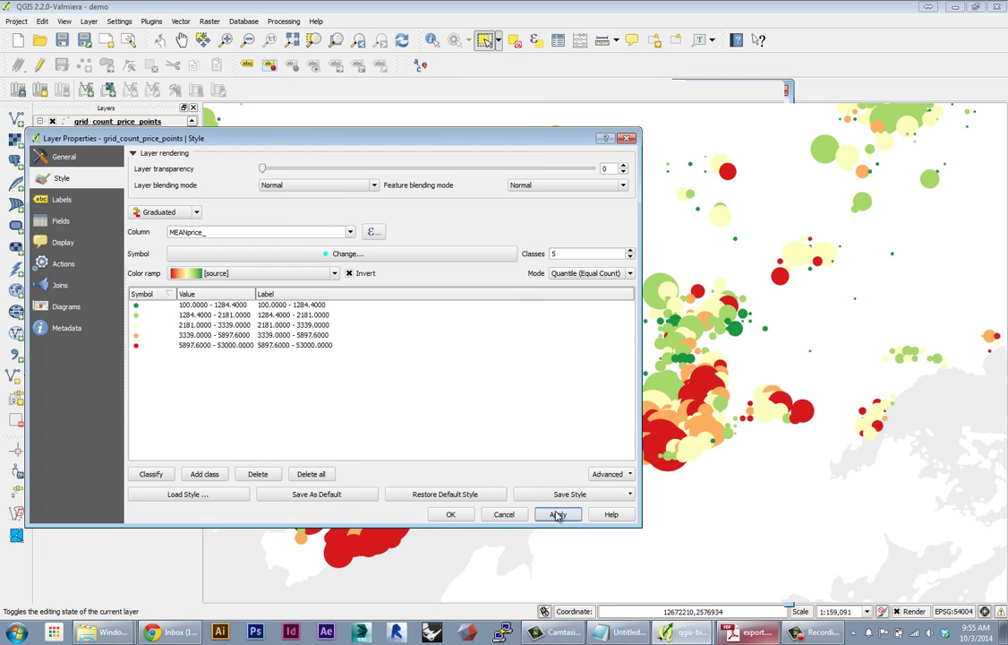
pyautogui.moveTo(447, 136)
pyautogui.mouseDown()
pyautogui.moveTo(299, 140)
pyautogui.moveTo(430, 159)
pyautogui.moveTo(376, 145)
pyautogui.moveTo(442, 137)
pyautogui.mouseUp()
# Change the size expression to "COUNT" / 10 and apply it to the map.
pyautogui.click(465, 470)
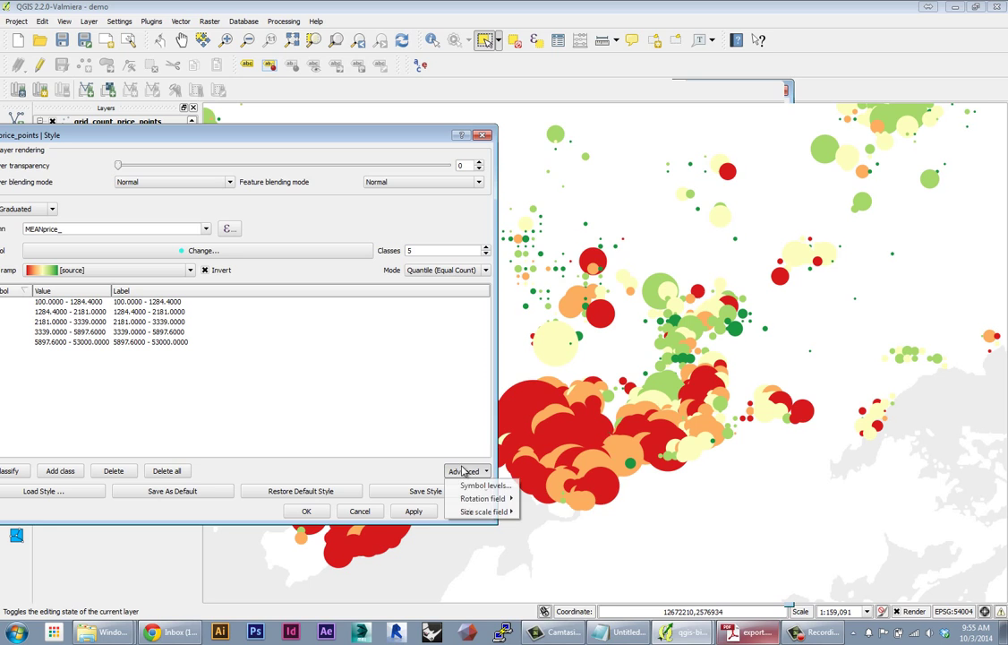
pyautogui.moveTo(504, 514)
pyautogui.click(576, 487)
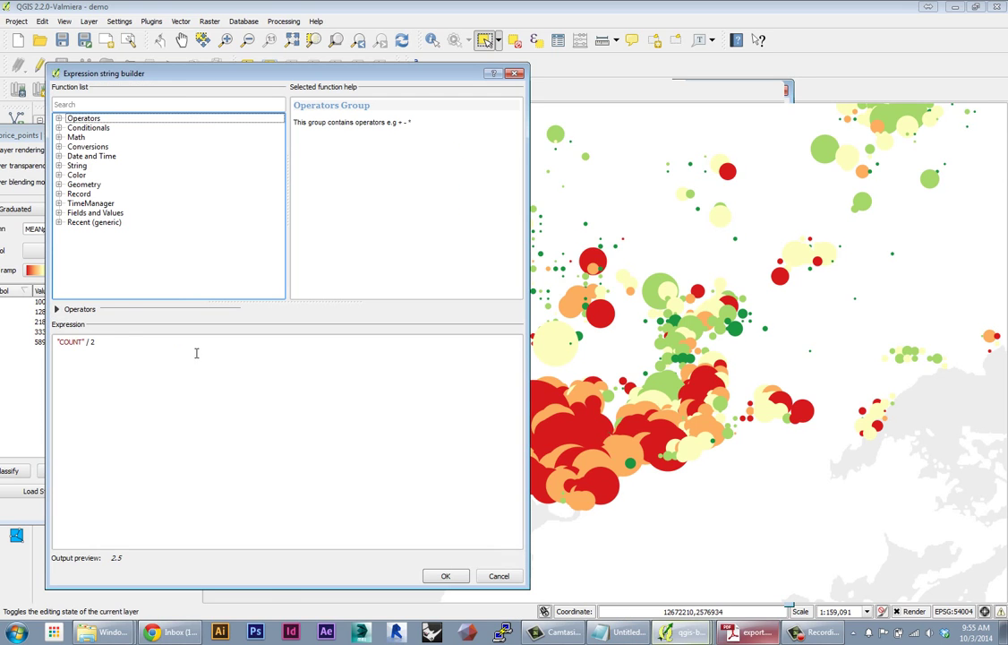
pyautogui.click(99, 346)
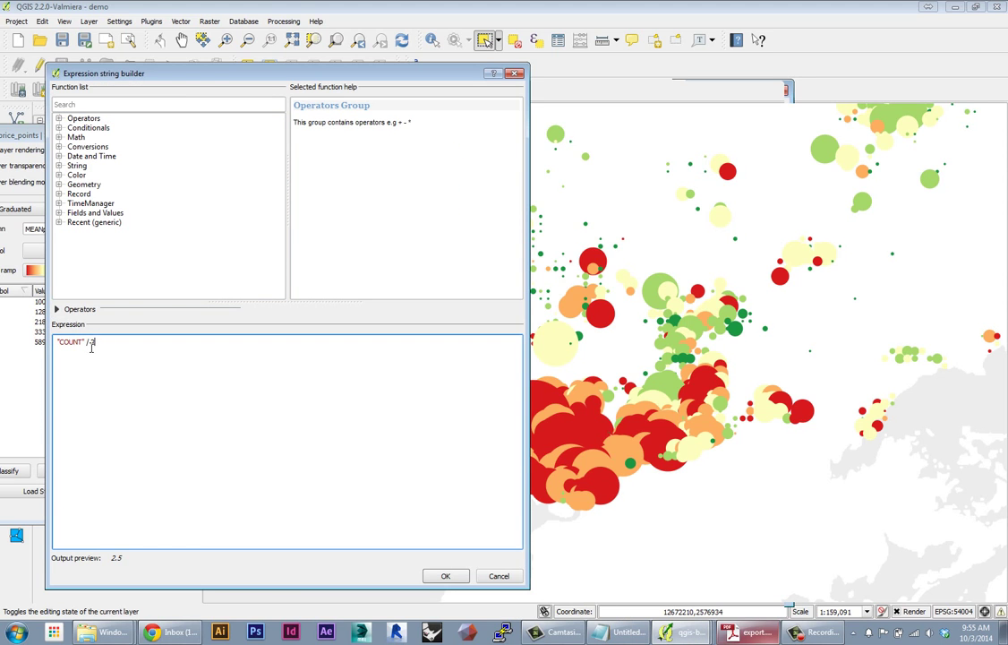
pyautogui.press('BackSpace')
pyautogui.write('10')
pyautogui.click(445, 576)
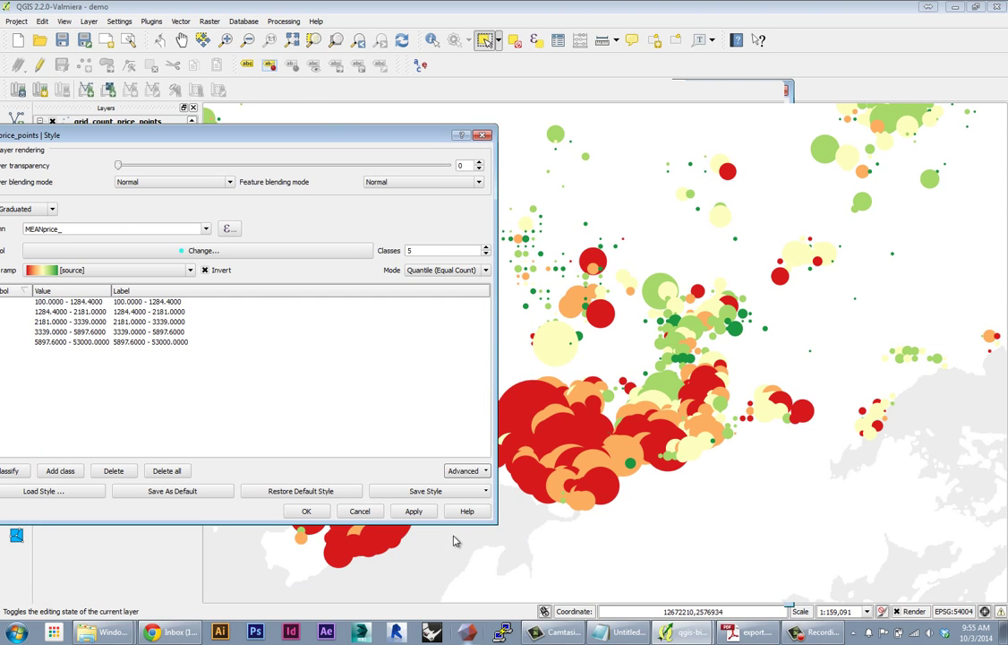
pyautogui.click(412, 511)
pyautogui.moveTo(349, 134); pyautogui.dragTo(224, 134)
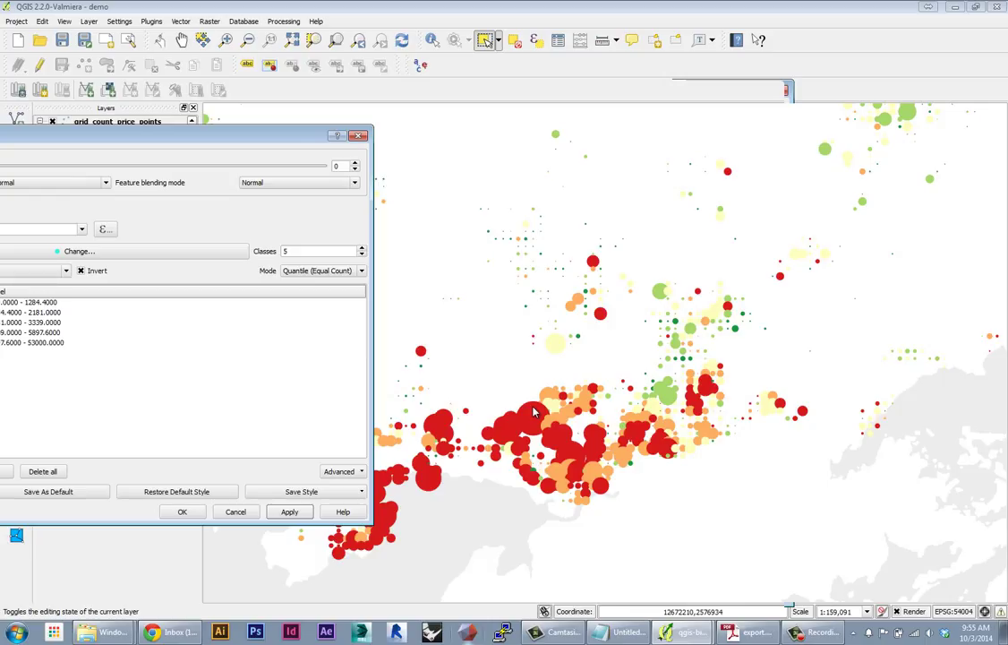
pyautogui.moveTo(257, 133); pyautogui.dragTo(215, 128)
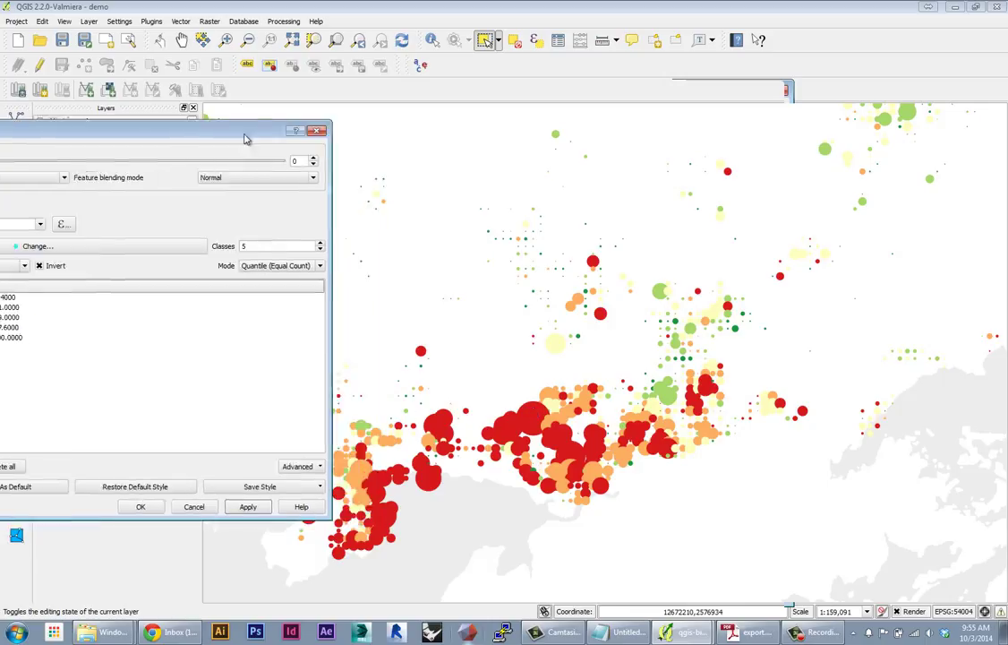
# Rewrite the size expression as "COUNT" ^ .3, replacing the division by 10.
pyautogui.click(299, 466)
pyautogui.moveTo(309, 507)
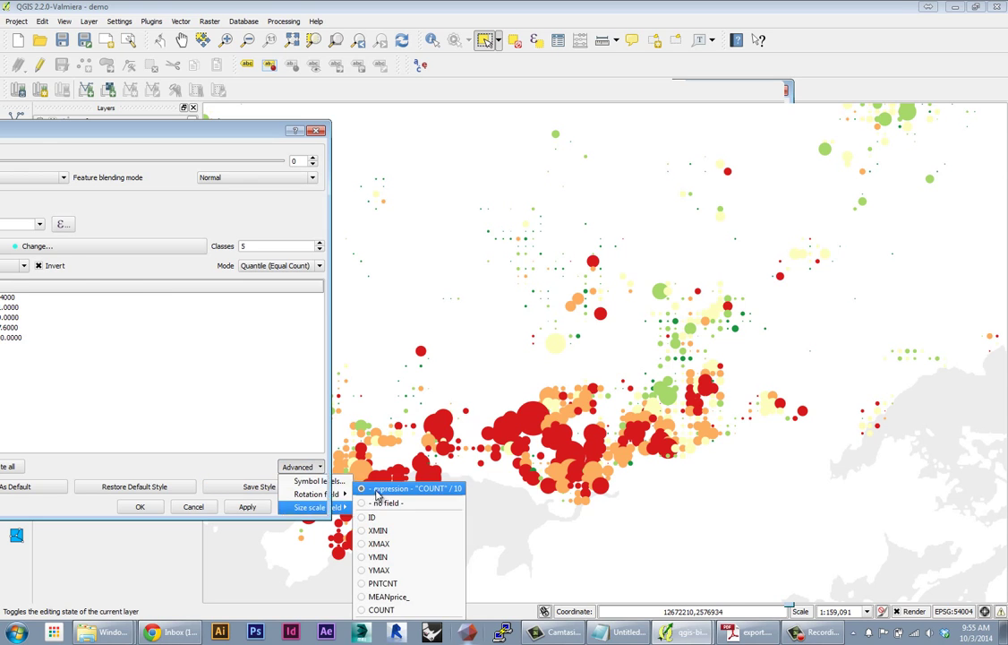
pyautogui.click(377, 490)
pyautogui.moveTo(98, 342); pyautogui.dragTo(84, 343)
pyautogui.press('BackSpace')
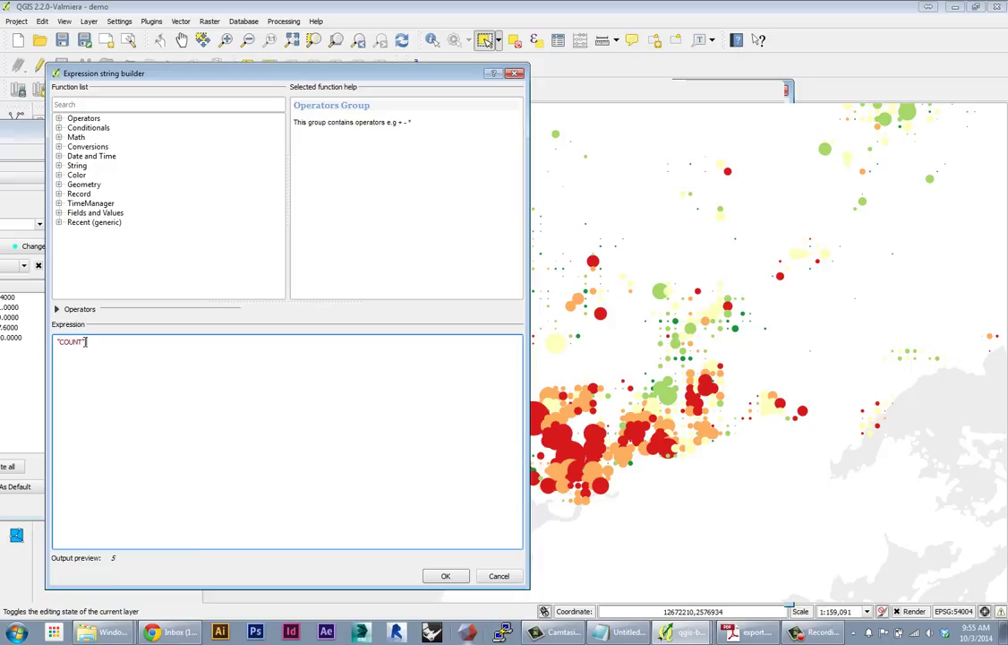
pyautogui.write('^')
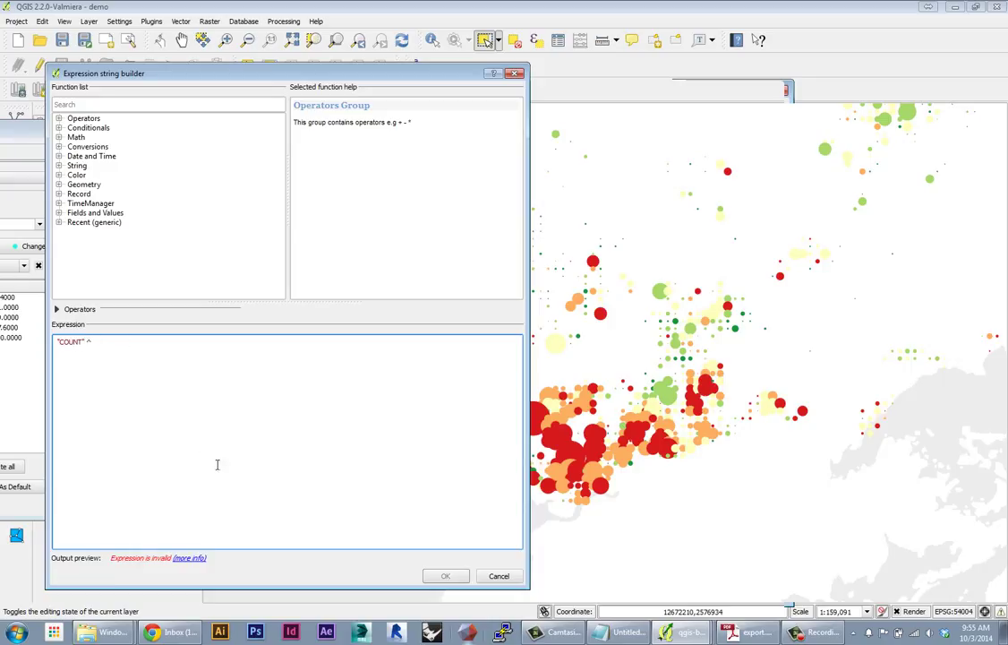
pyautogui.moveTo(227, 460)
pyautogui.write('.5')
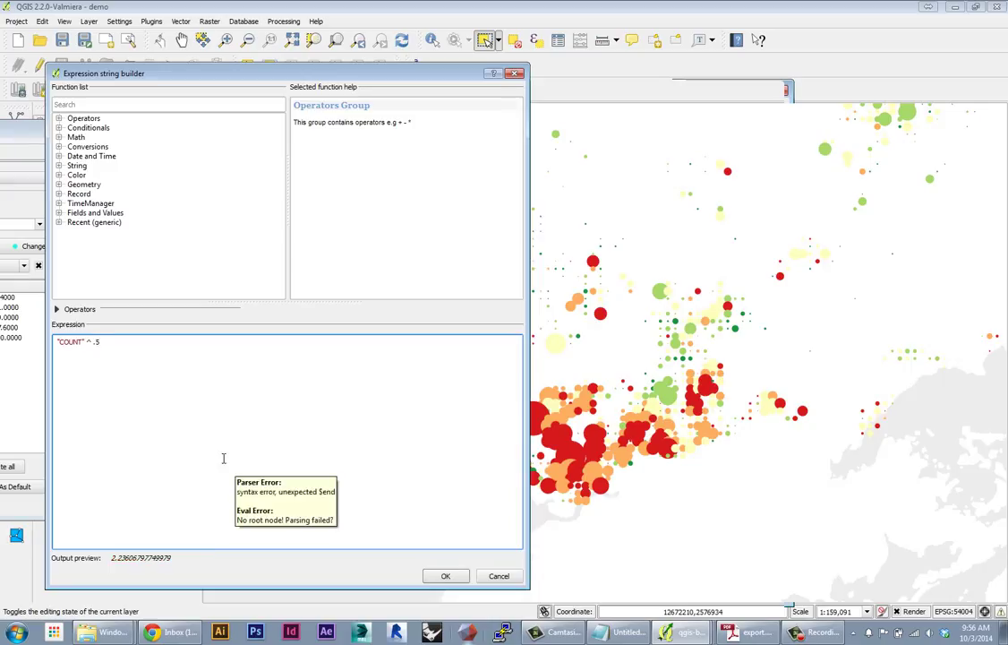
pyautogui.press('BackSpace')
pyautogui.write('3')
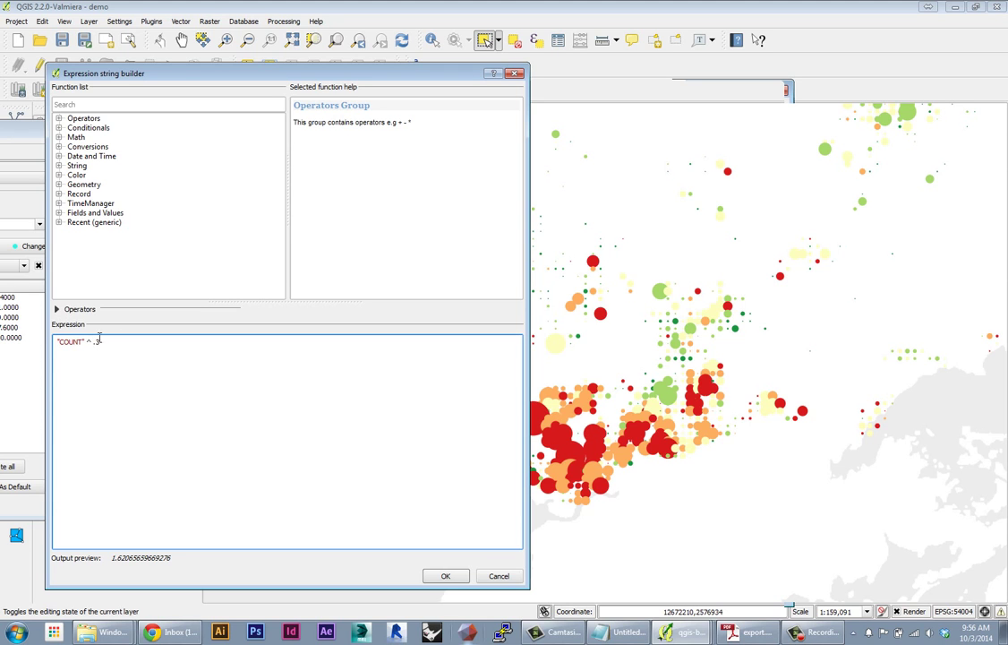
pyautogui.click(439, 578)
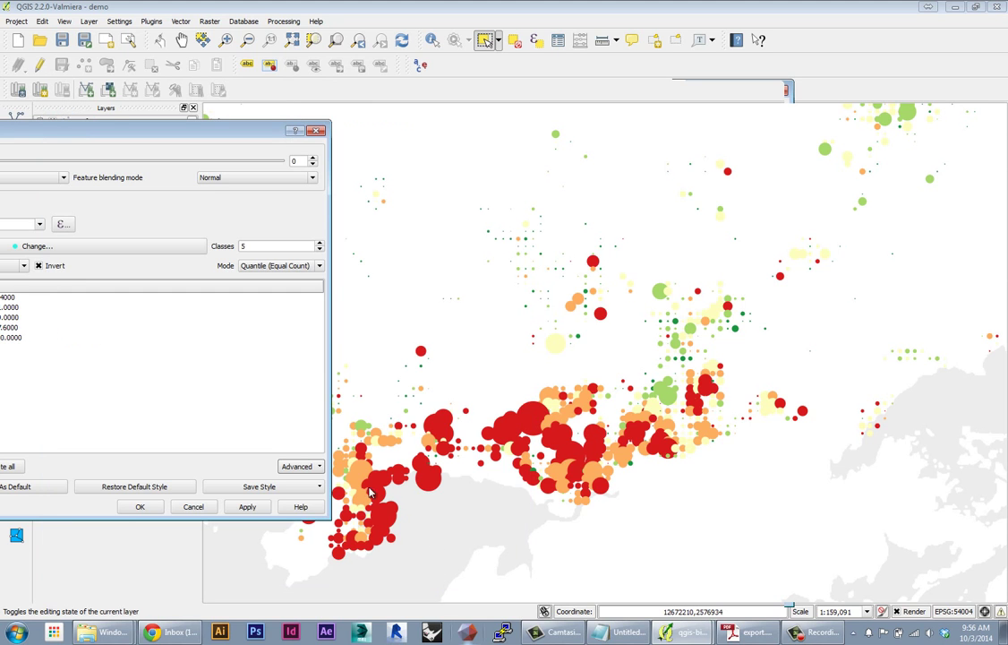
# Apply the "COUNT" ^ .3 sizing and recheck the expression in the Advanced size scale options.
pyautogui.click(248, 508)
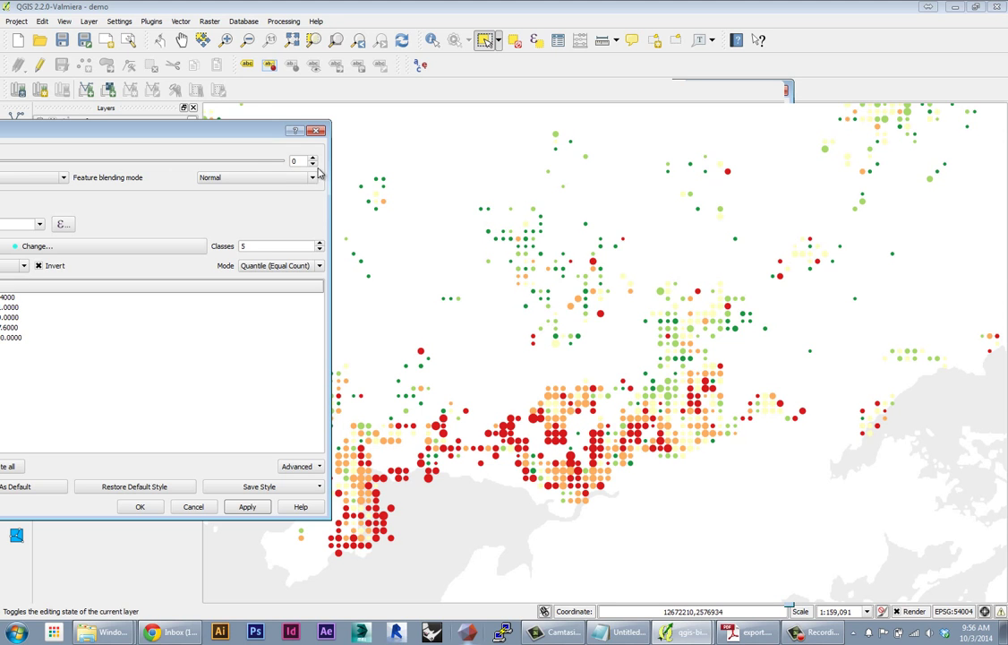
pyautogui.moveTo(209, 134); pyautogui.dragTo(315, 144)
pyautogui.click(407, 476)
pyautogui.moveTo(425, 517)
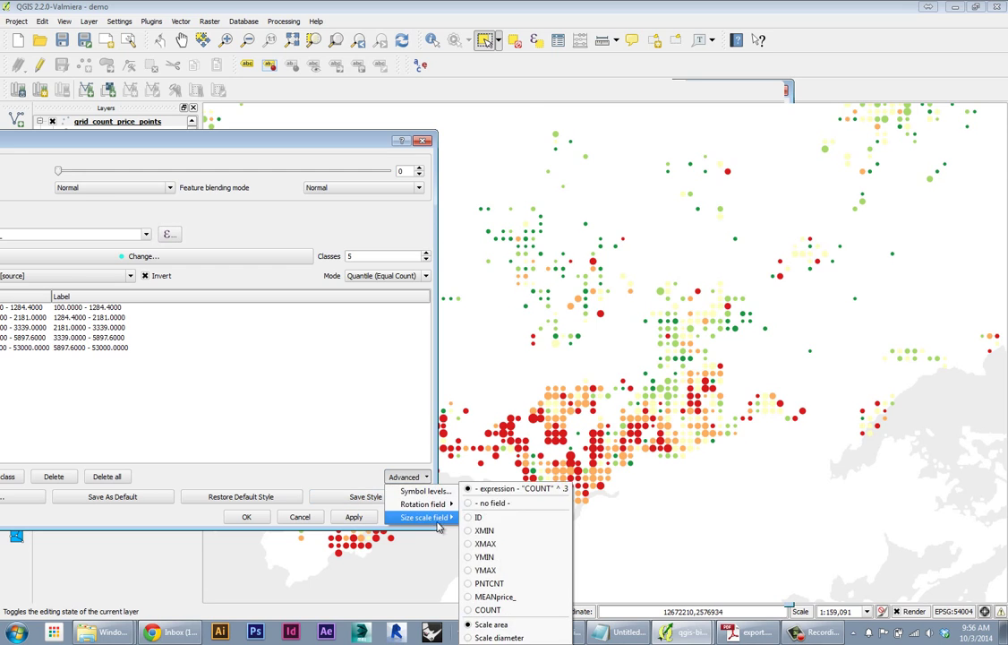
pyautogui.click(502, 428)
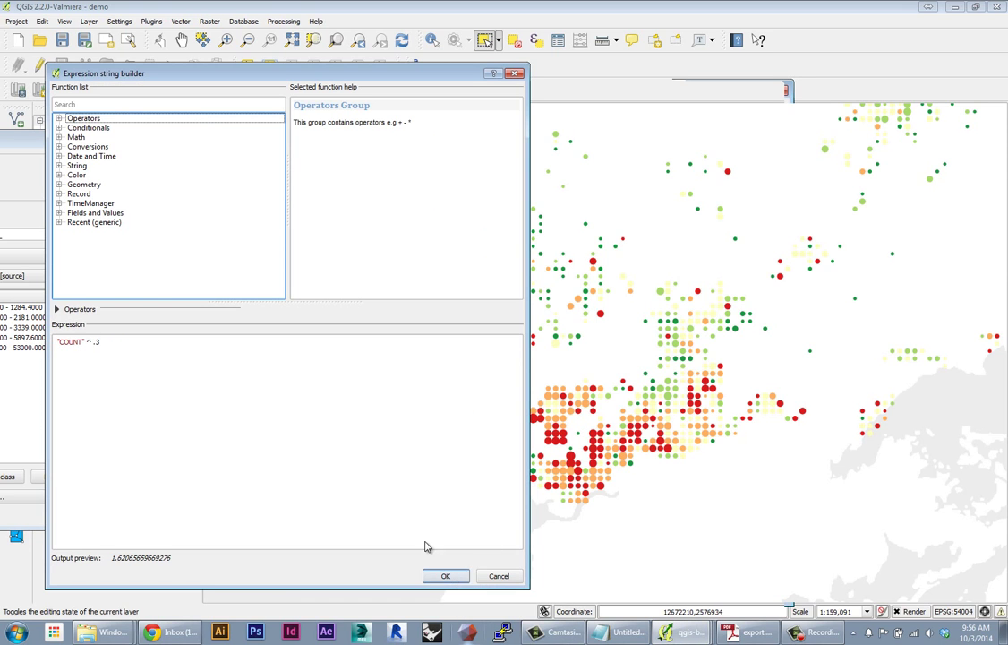
pyautogui.doubleClick(90, 341)
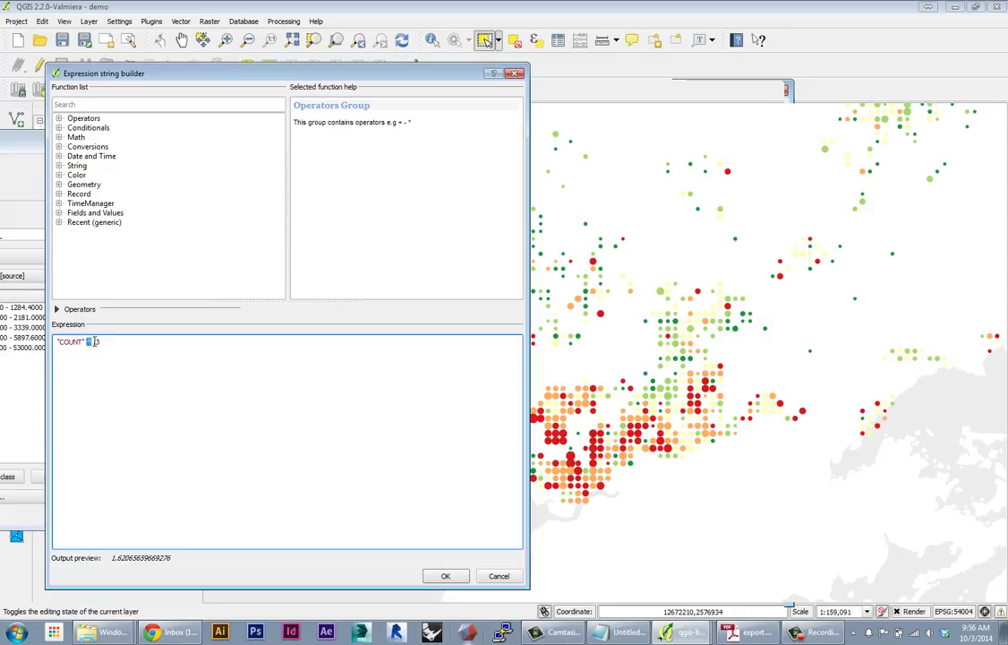
pyautogui.click(98, 341)
pyautogui.moveTo(98, 341); pyautogui.dragTo(104, 341)
pyautogui.click(447, 575)
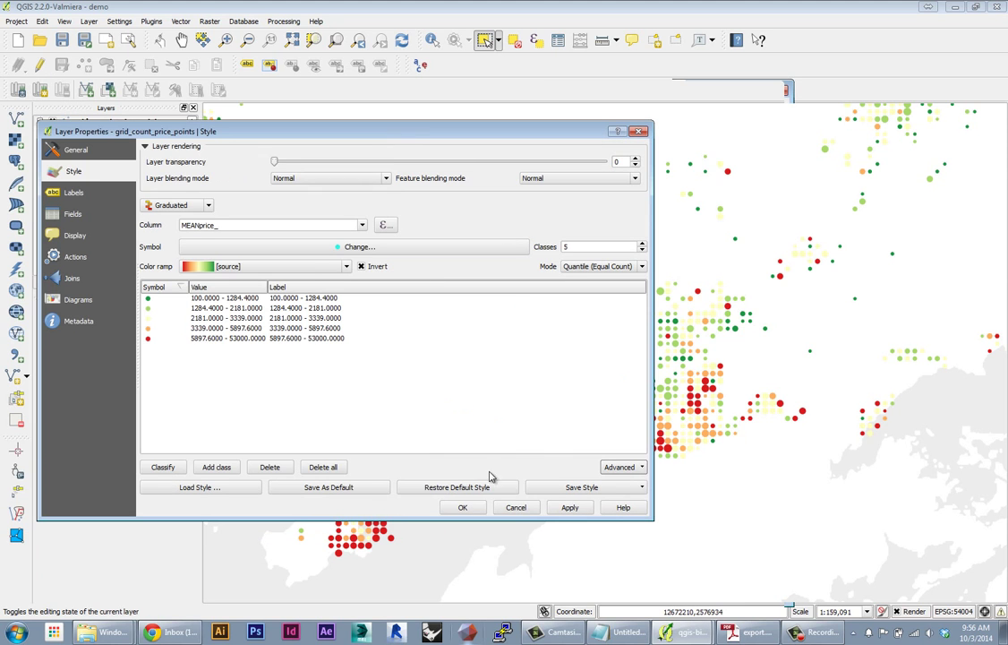
# Apply the graduated, COUNT ^ .3-sized symbology and zoom in and out over the price points.
pyautogui.click(459, 503)
pyautogui.scroll(-1, 591, 391)
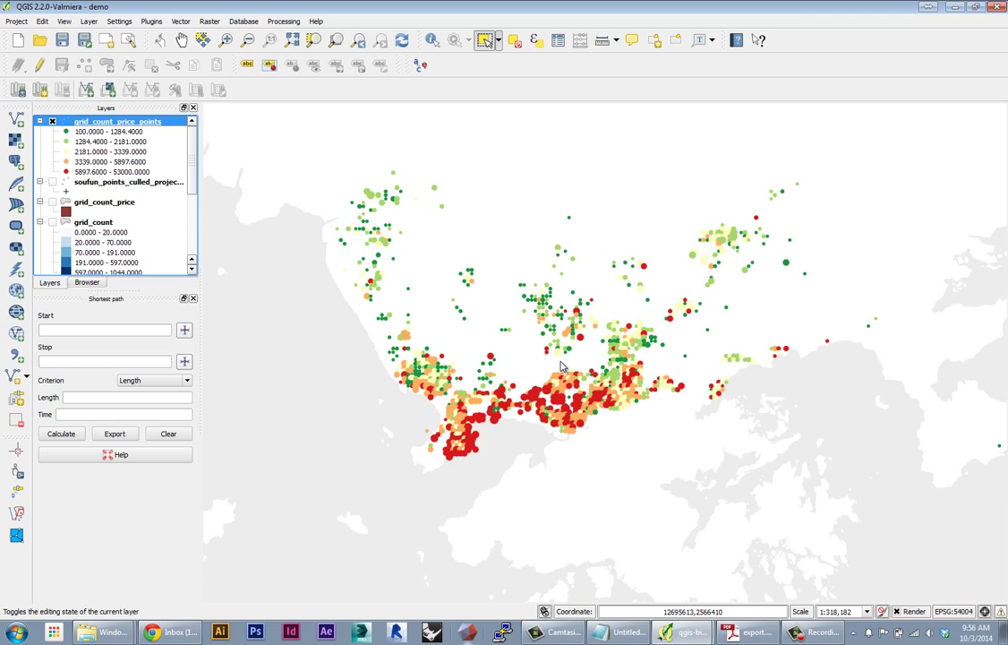
pyautogui.scroll(2, 562, 335)
pyautogui.scroll(-3, 580, 431)
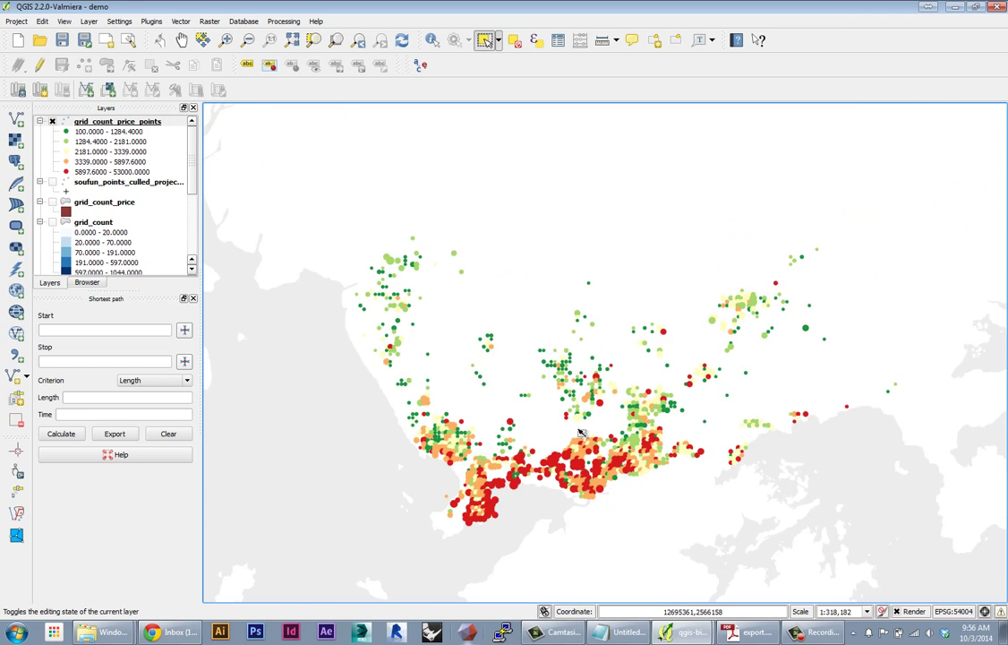
pyautogui.scroll(5, 580, 448)
pyautogui.scroll(2, 580, 452)
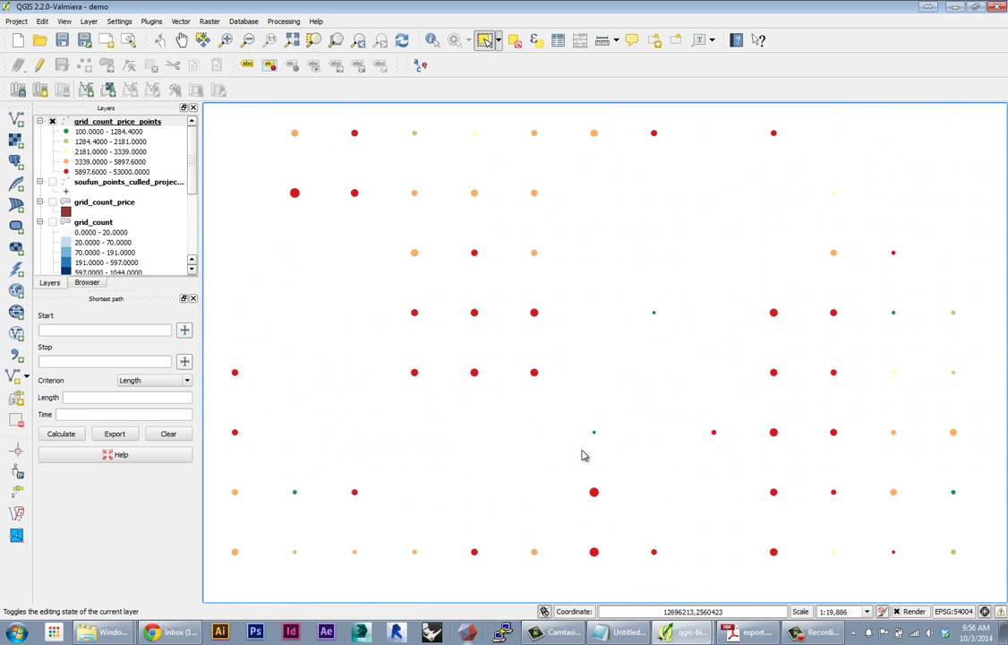
pyautogui.scroll(-7, 537, 382)
pyautogui.scroll(6, 535, 379)
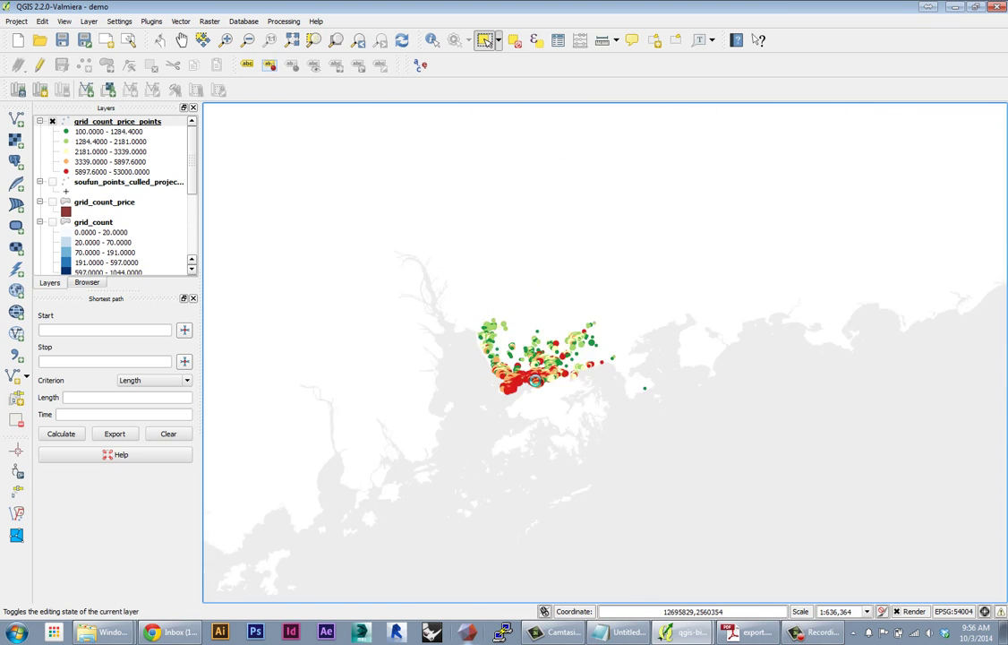
pyautogui.scroll(2, 482, 275)
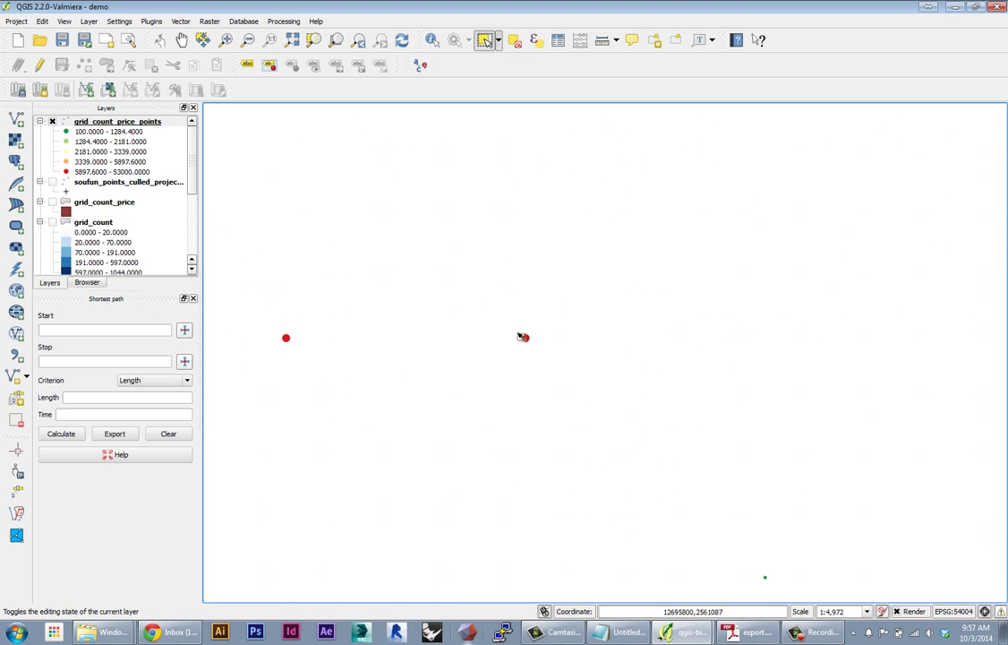
pyautogui.scroll(-4, 531, 330)
pyautogui.scroll(6, 529, 333)
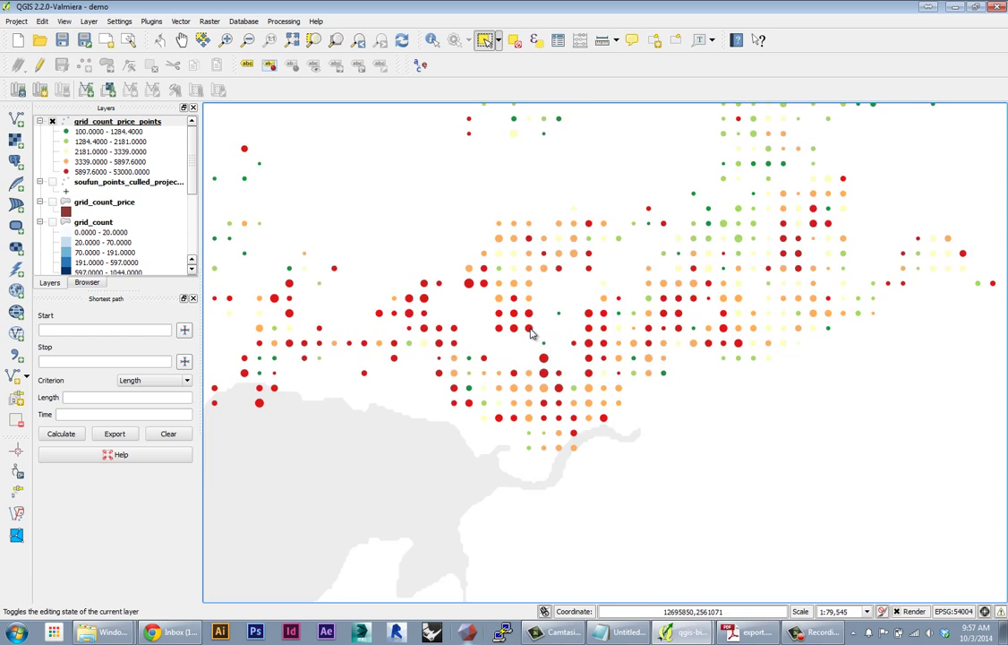
pyautogui.scroll(-7, 524, 334)
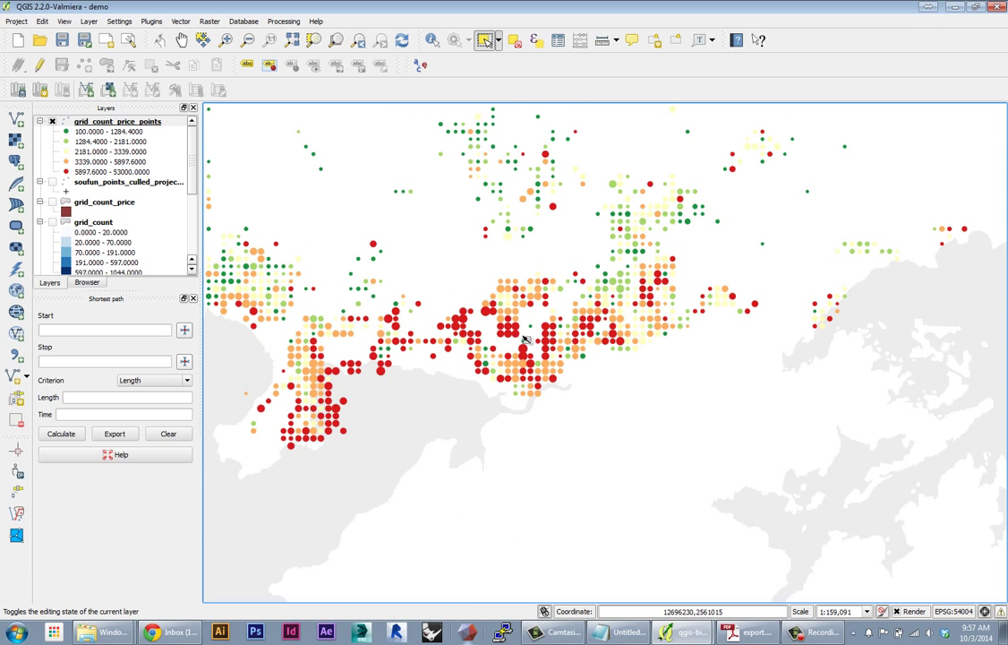
# Pan the map north and west and zoom to inspect more of the price points.
pyautogui.moveTo(517, 337); pyautogui.dragTo(603, 436)
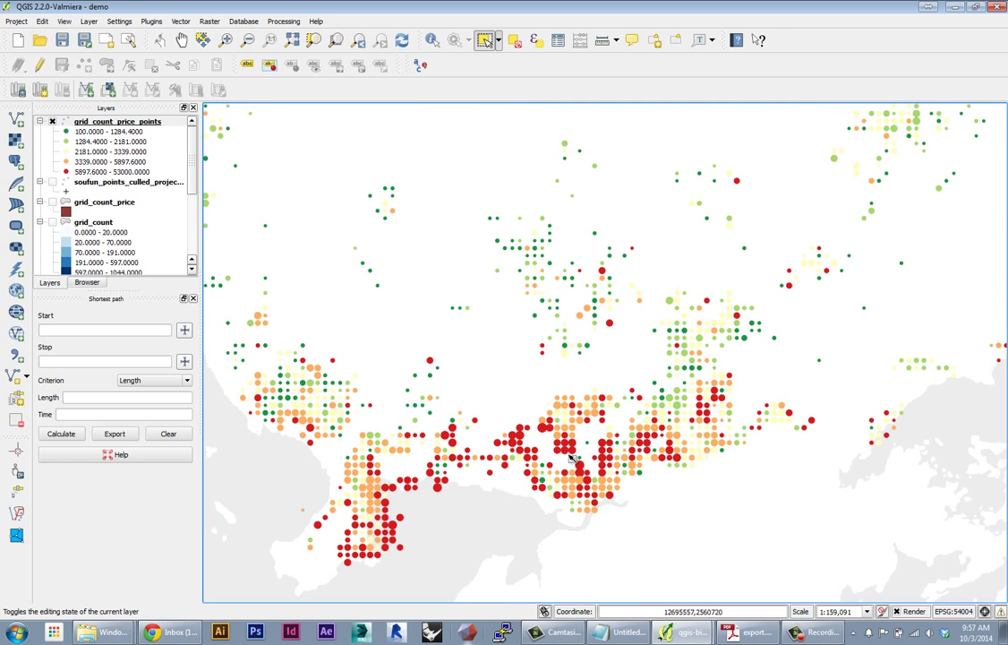
pyautogui.scroll(3, 571, 456)
pyautogui.scroll(-4, 573, 457)
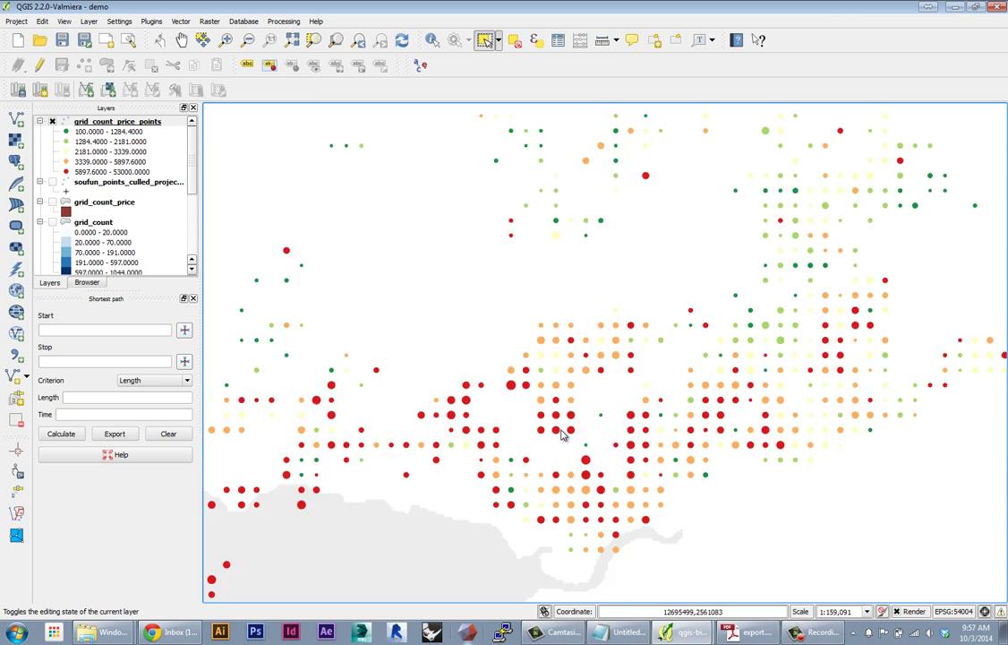
pyautogui.scroll(1, 557, 450)
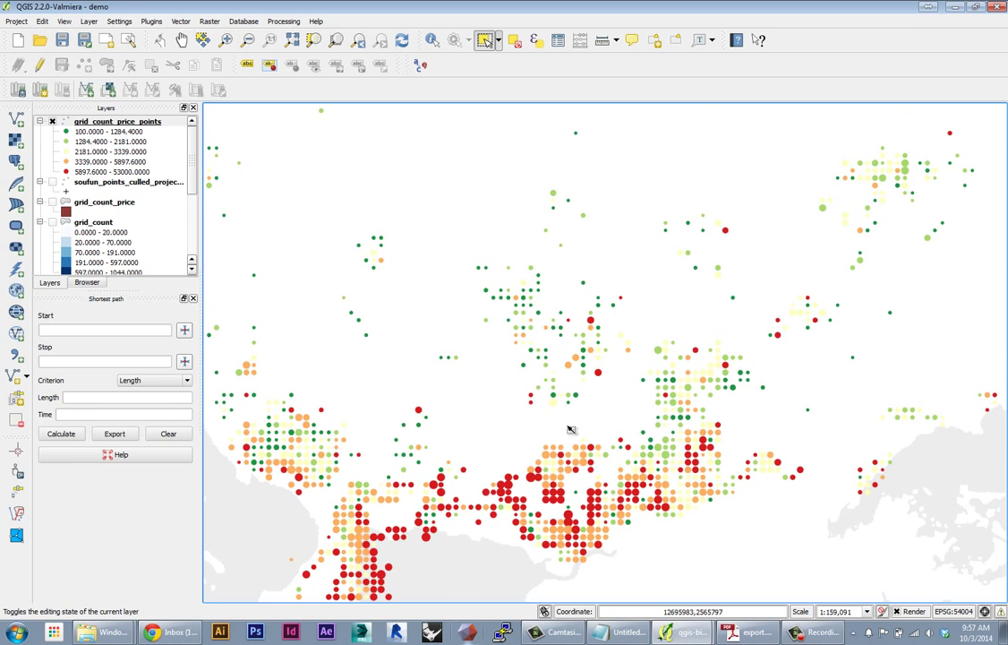